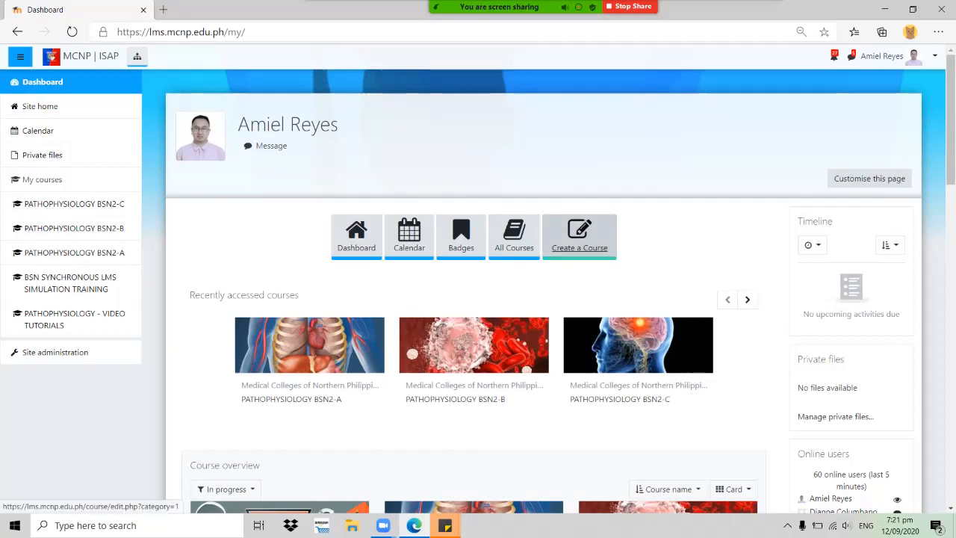
# Start a new course from Create a Course with the navigation drawer hidden
pyautogui.click(579, 235)
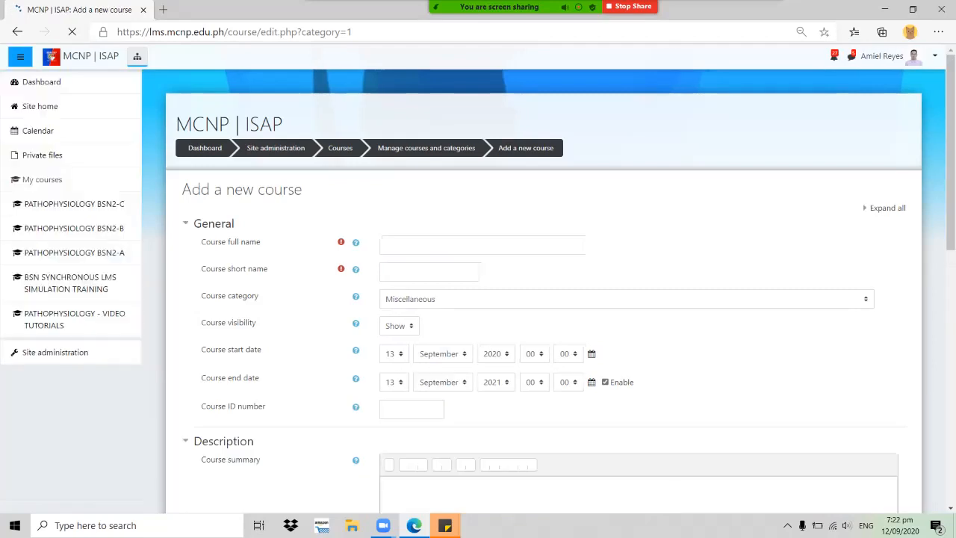
pyautogui.click(20, 56)
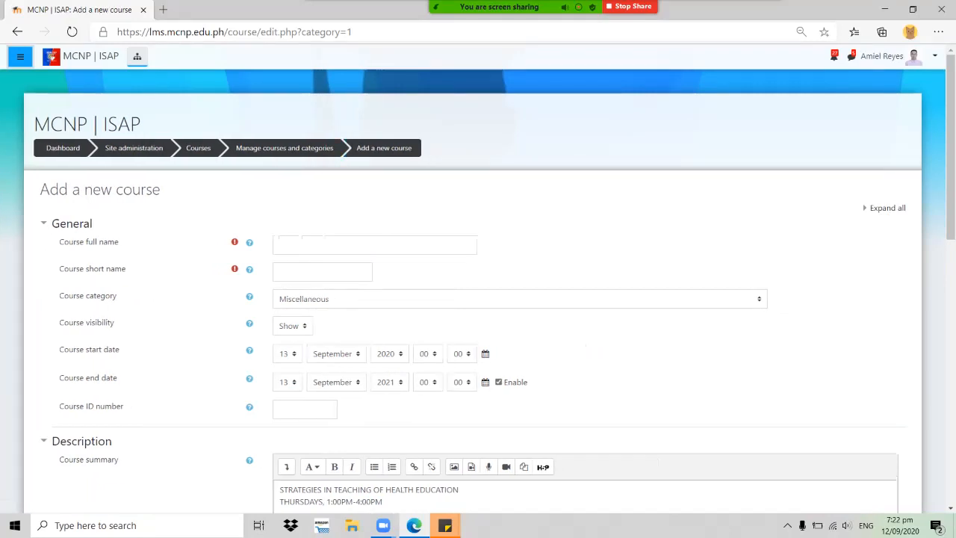
pyautogui.scroll(-1, 478, 299)
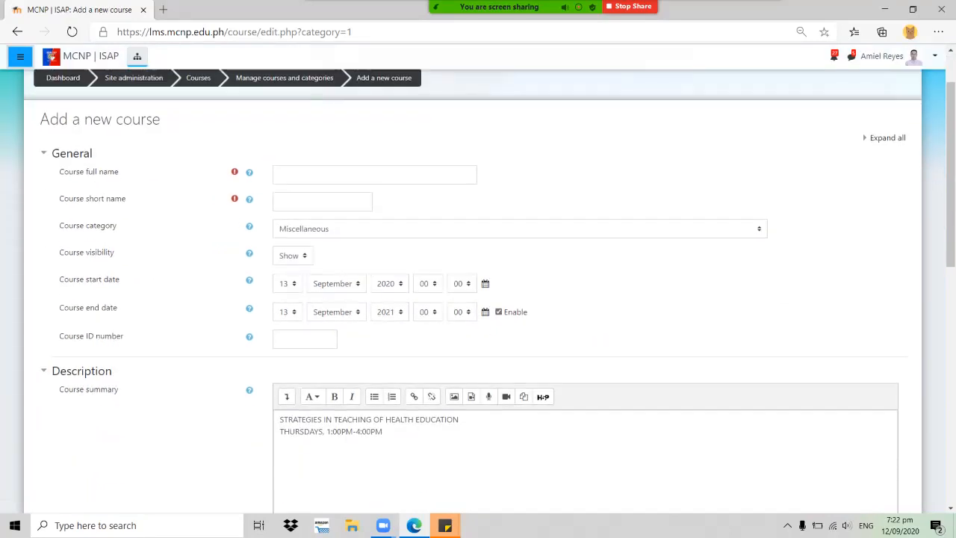
pyautogui.scroll(1, 478, 299)
# Enter 'STRATEGIES OF TEACHING IN HEALTH EDUCATION' as the course full name
pyautogui.click(280, 245)
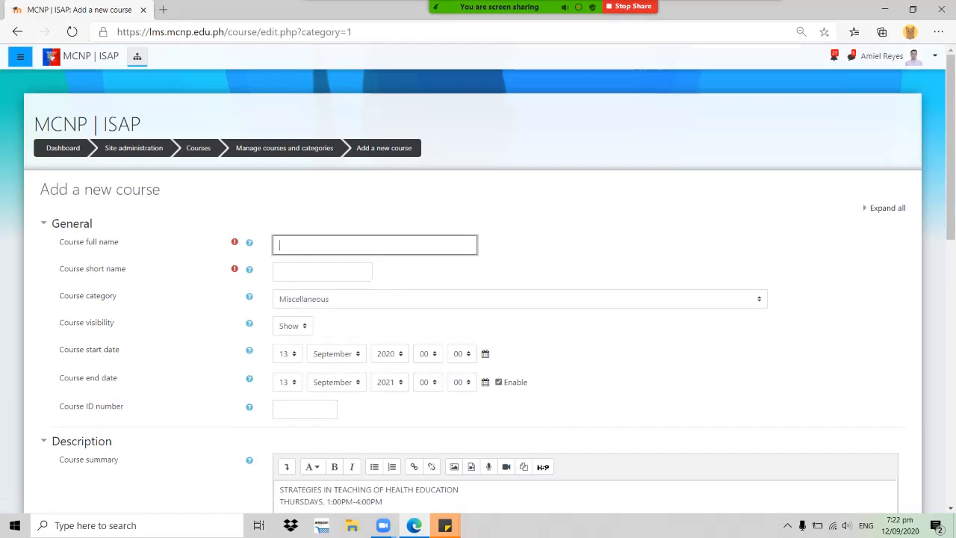
pyautogui.write('STRATEGIES')
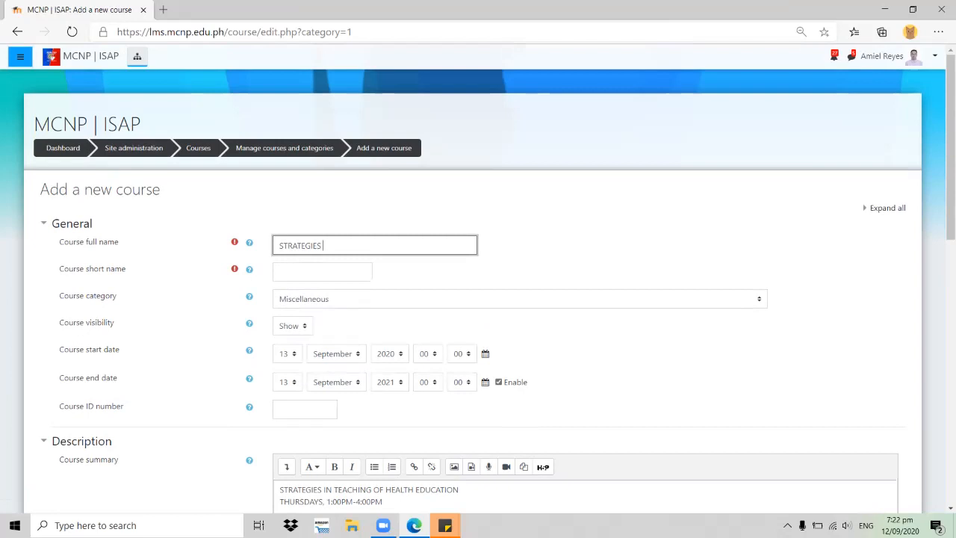
pyautogui.write('OF TEACHING IN HEALTH EDUCATION')
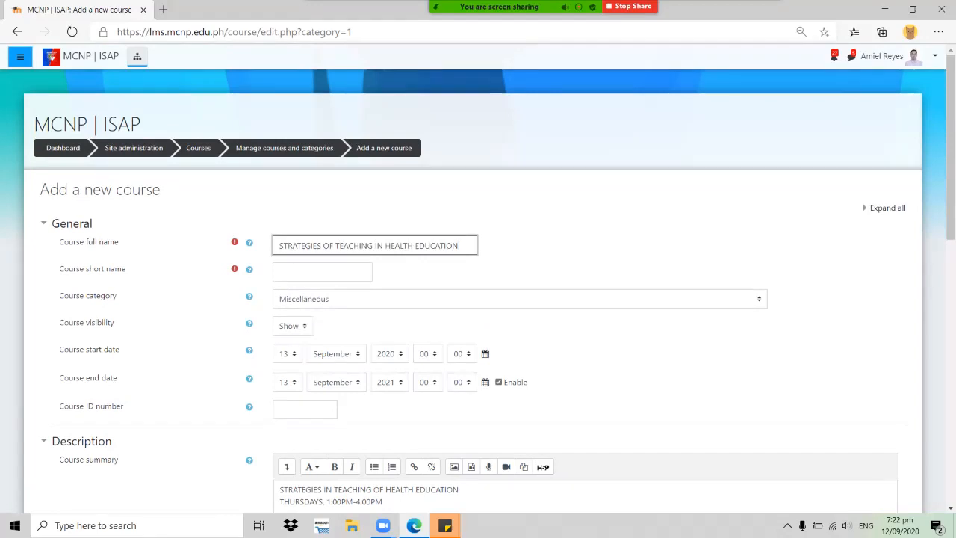
pyautogui.click(322, 272)
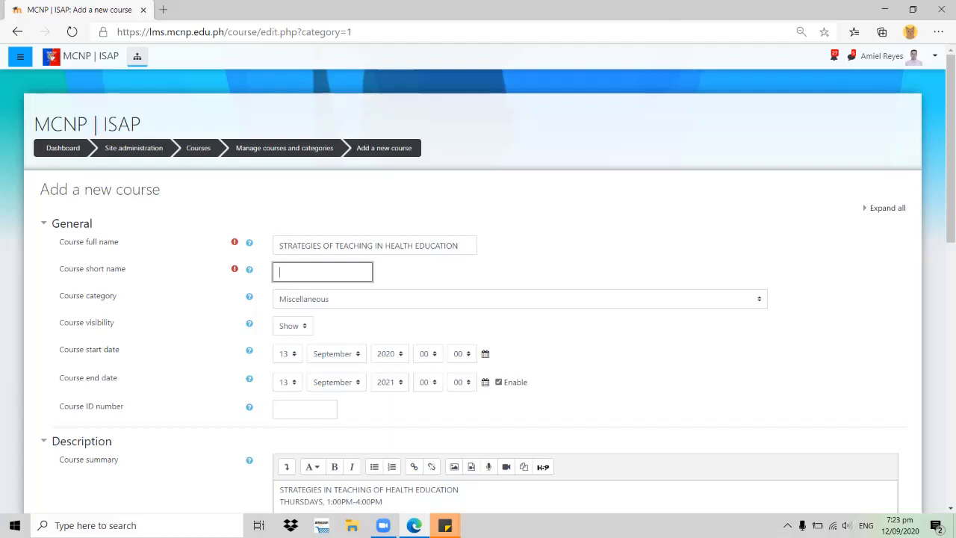
# Set short name 'STRAT MID2' and category Medical Colleges of Northern Philippines / 2-Year Courses
pyautogui.write('STRAT MID2')
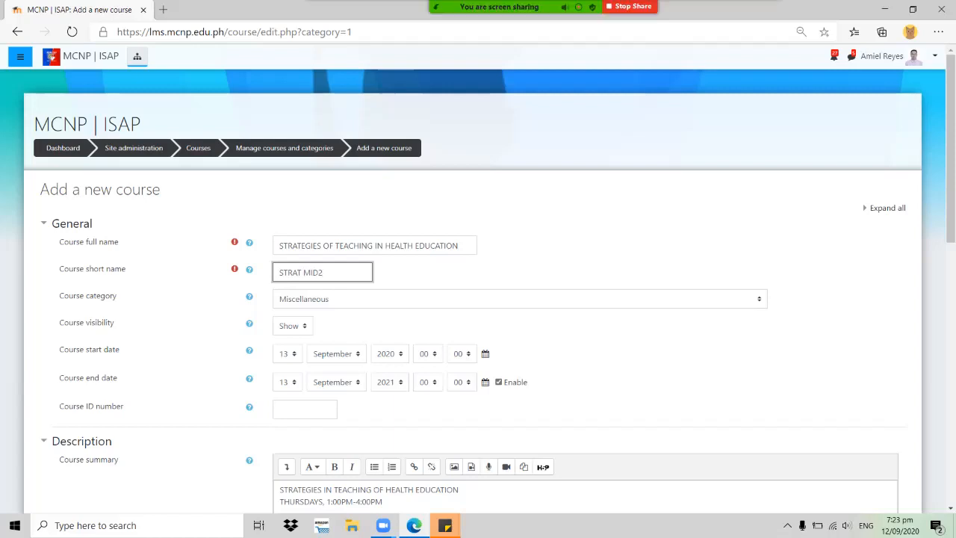
pyautogui.scroll(-1, 478, 299)
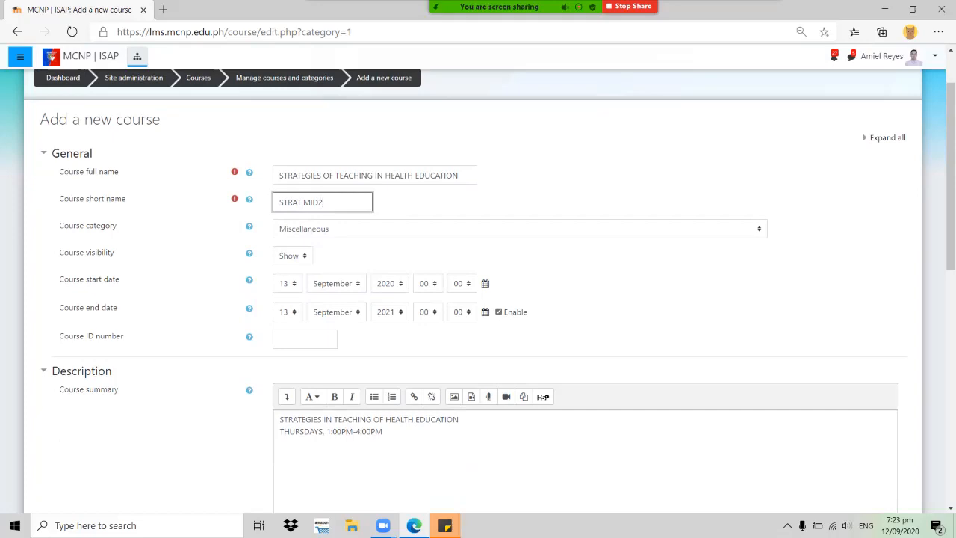
pyautogui.click(520, 229)
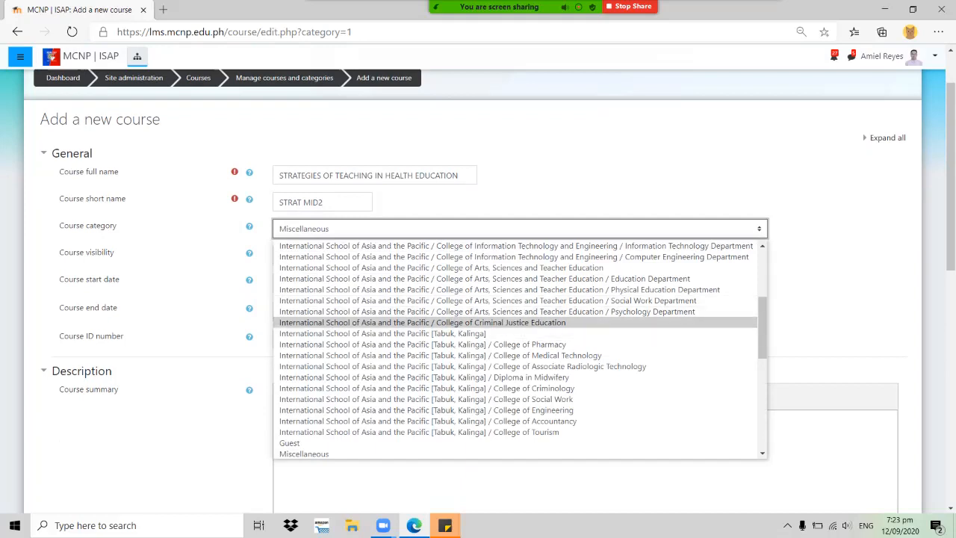
pyautogui.scroll(5, 418, 317)
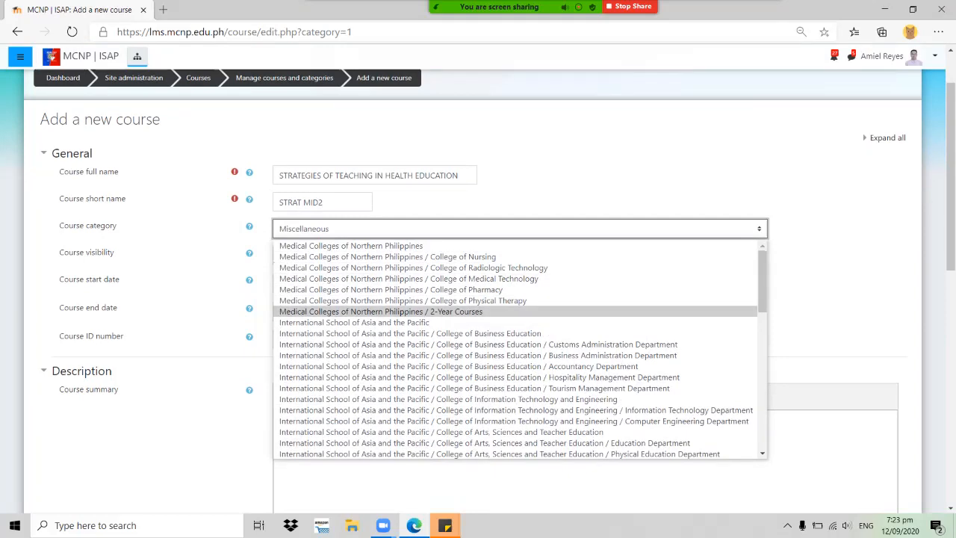
pyautogui.click(419, 311)
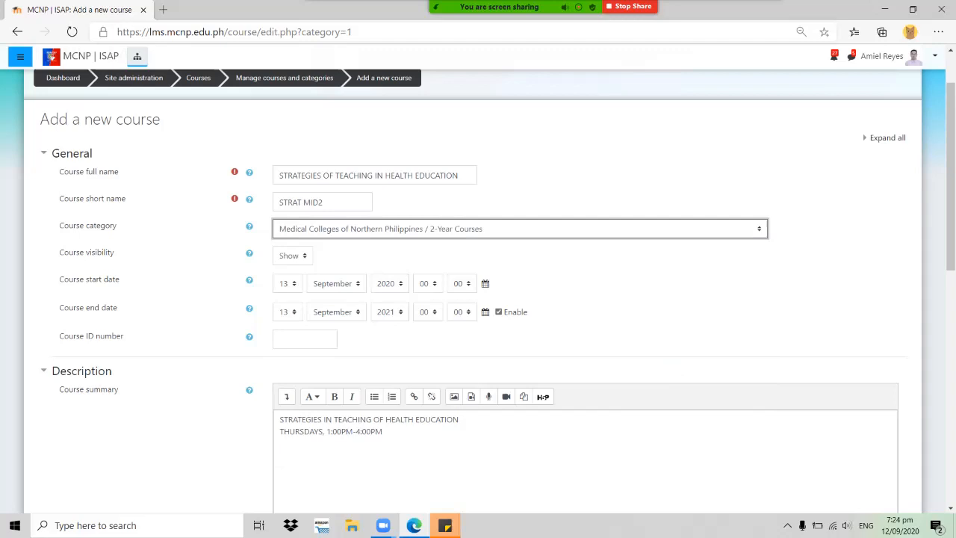
# Keep course visibility on Show and pick 31 as the end-date day
pyautogui.click(293, 255)
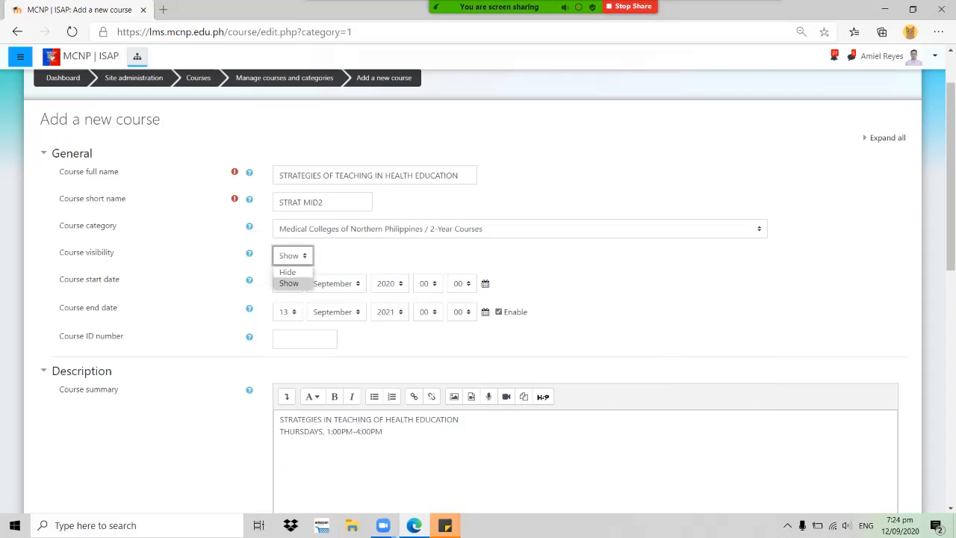
pyautogui.click(289, 283)
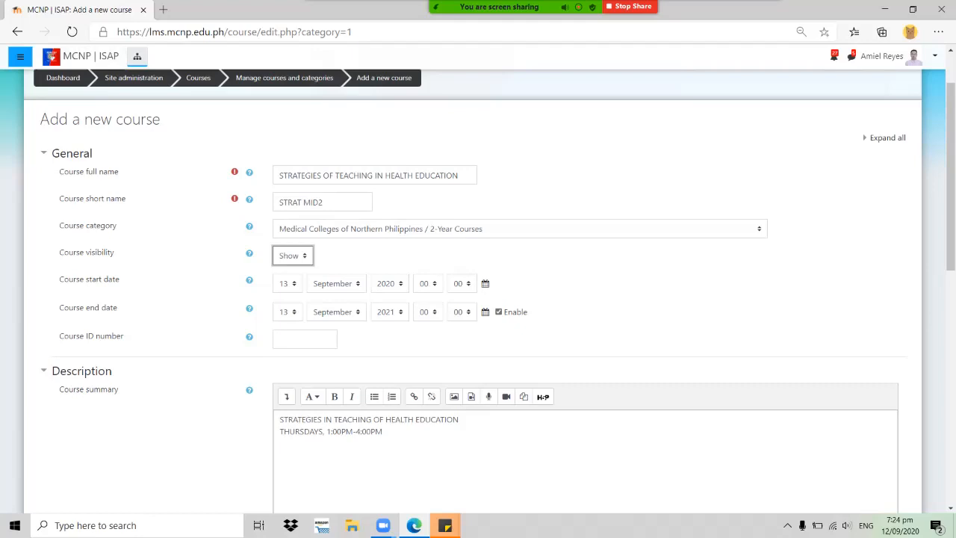
pyautogui.click(288, 313)
pyautogui.scroll(-3, 284, 153)
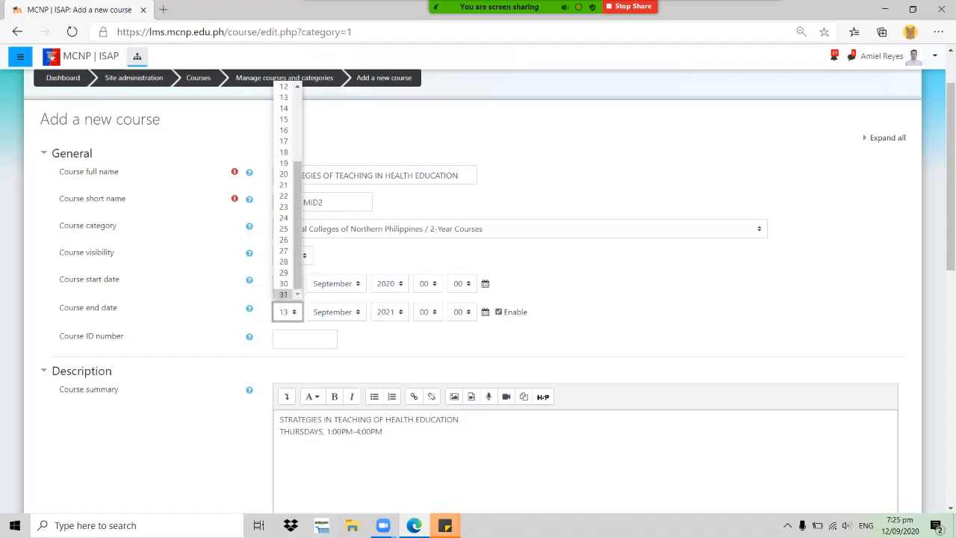
pyautogui.click(284, 295)
# Change the end month to January, making the end date 31 January 2021
pyautogui.click(336, 312)
pyautogui.click(336, 312)
pyautogui.click(333, 339)
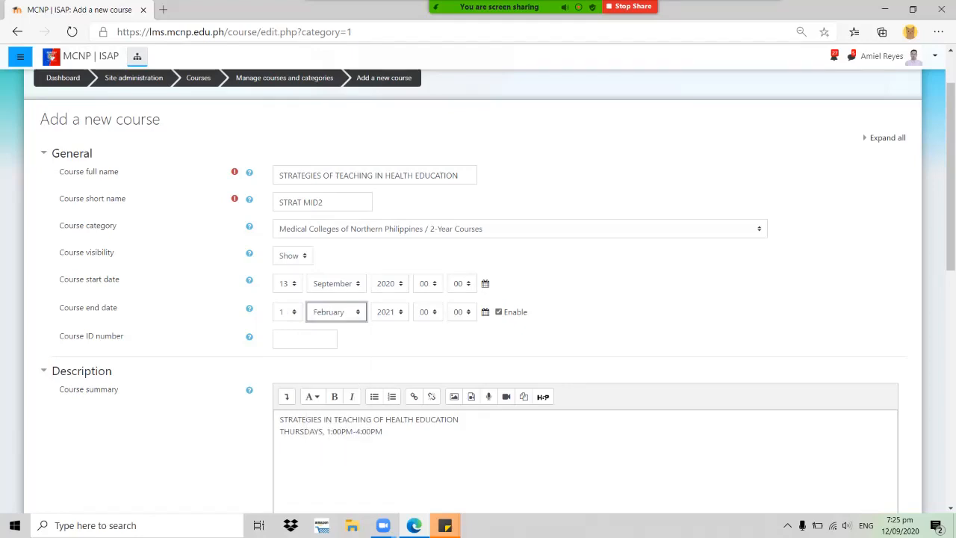
pyautogui.click(337, 312)
pyautogui.click(333, 326)
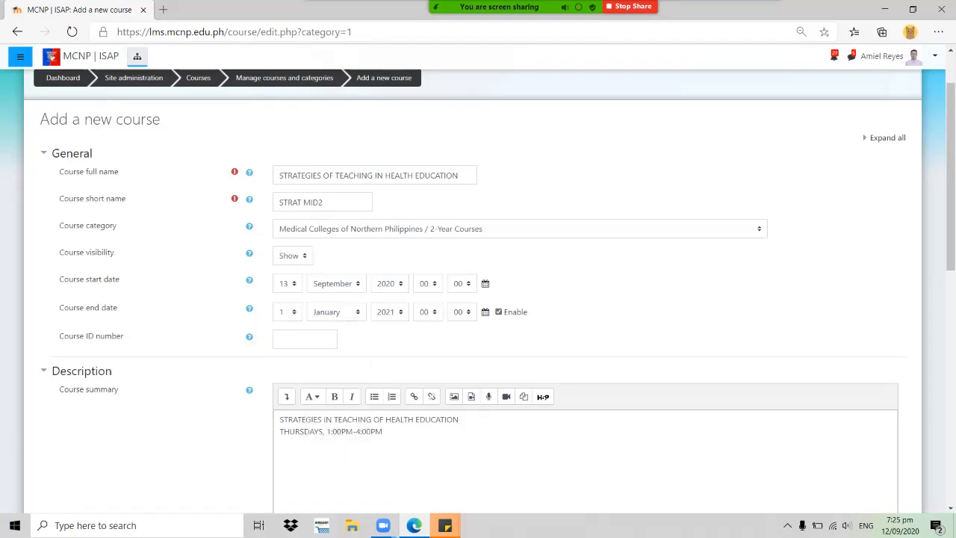
pyautogui.click(286, 311)
pyautogui.scroll(-4, 282, 224)
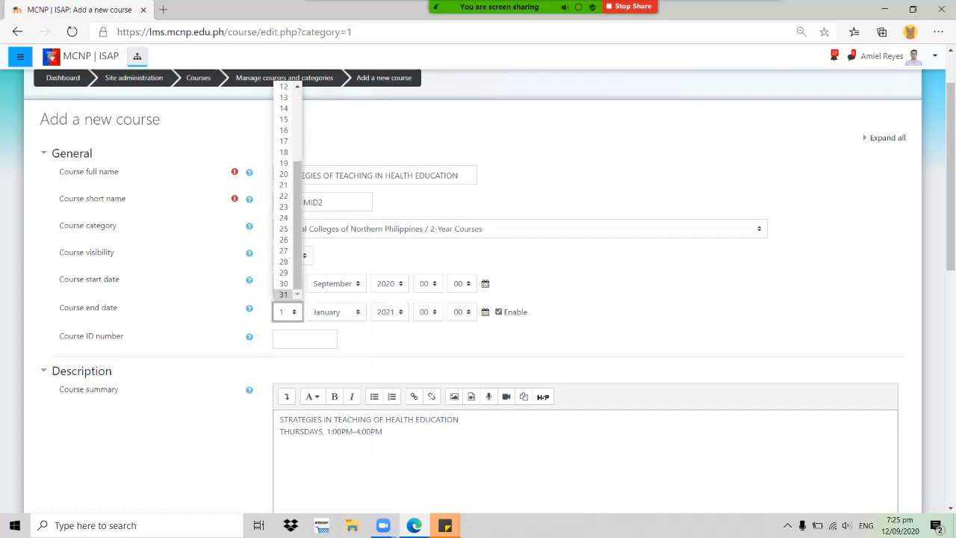
pyautogui.click(283, 295)
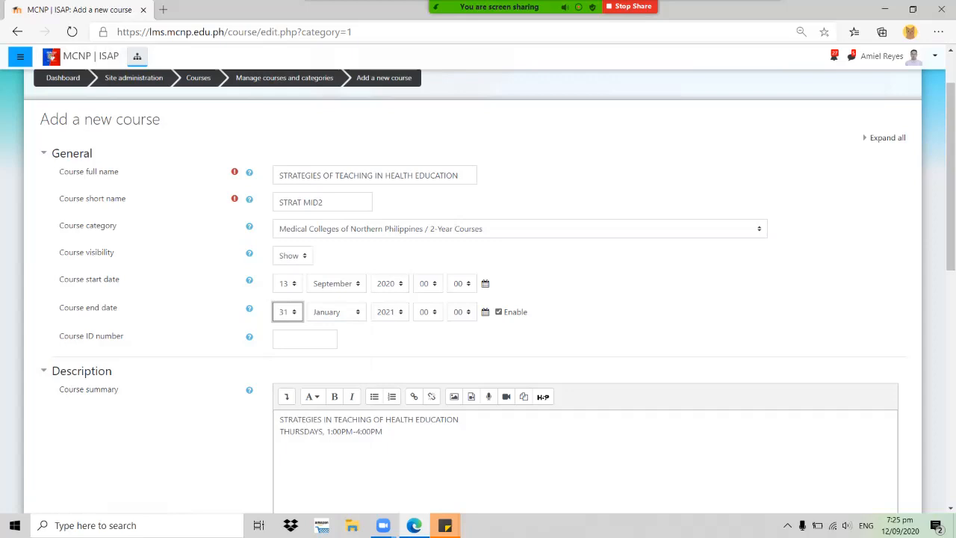
pyautogui.click(304, 340)
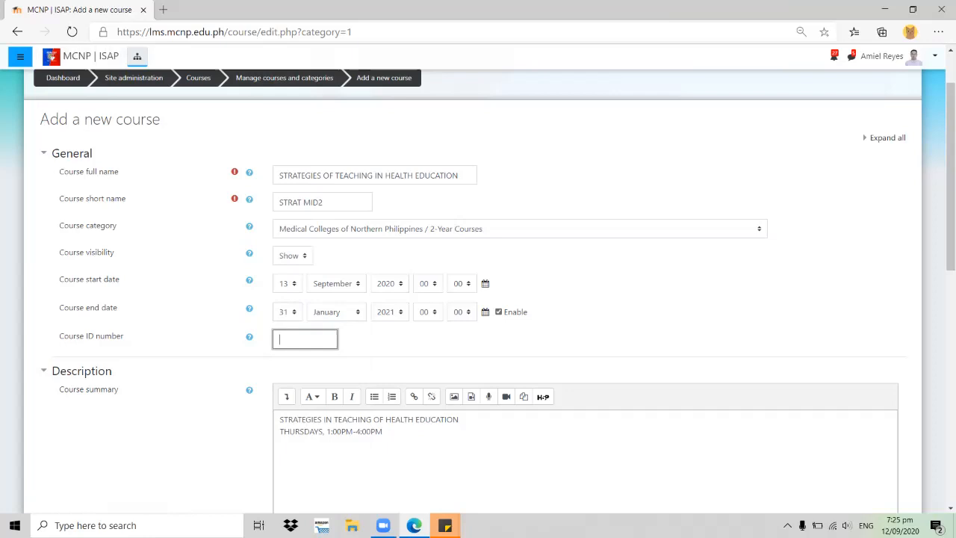
# Enter 'STRAT HE MID2' as the course ID number
pyautogui.write('STRAT HE MID2')
pyautogui.press('Tab')
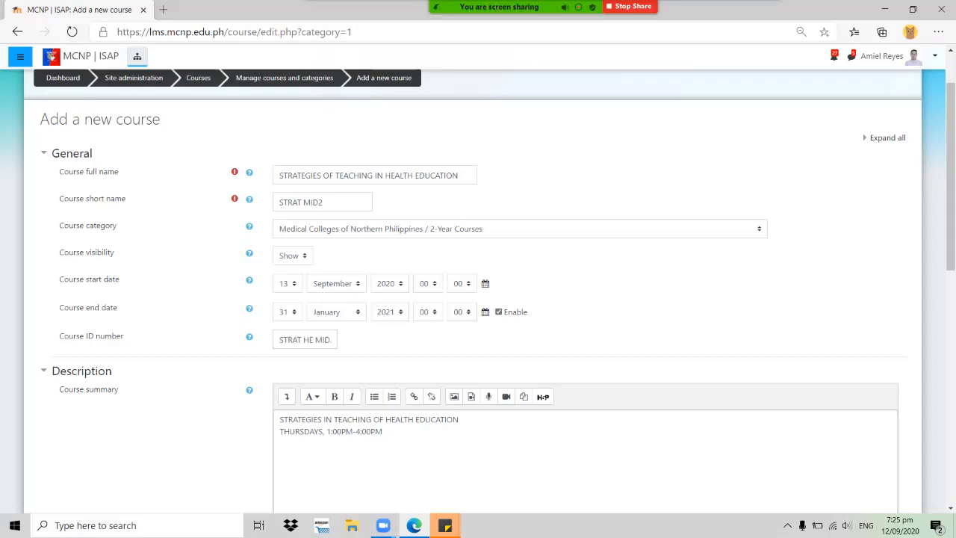
pyautogui.scroll(-2, 478, 291)
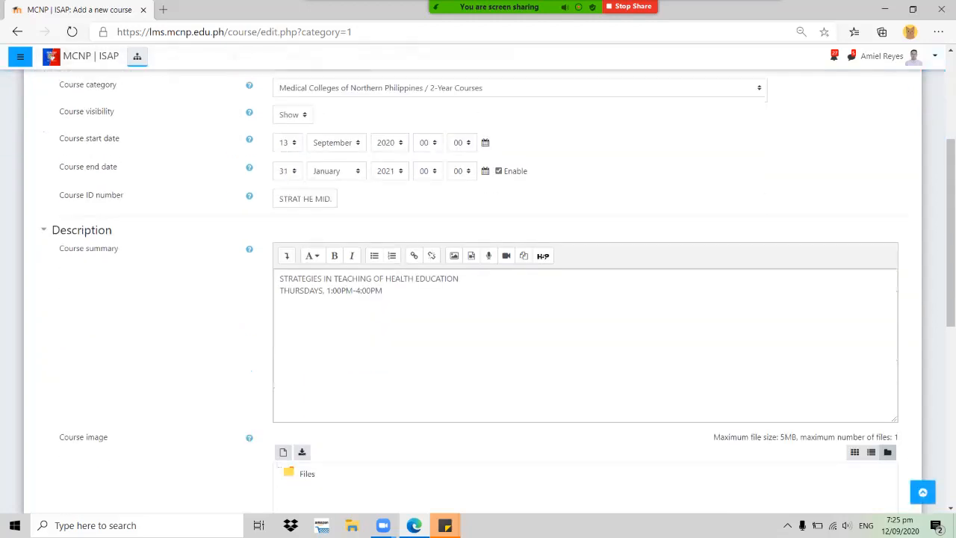
pyautogui.scroll(-1, 478, 291)
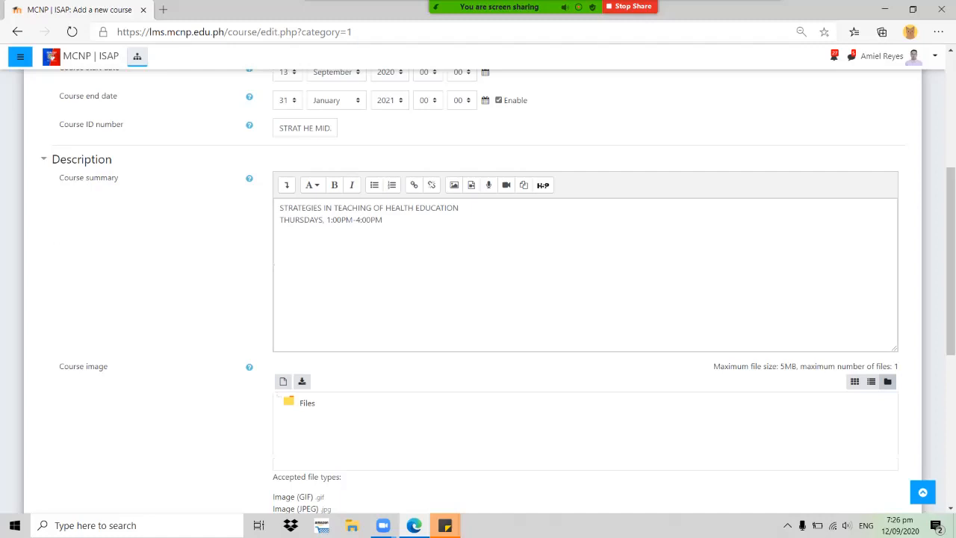
# Select the first line of the course summary in the editor
pyautogui.tripleClick(419, 209)
pyautogui.click(458, 208)
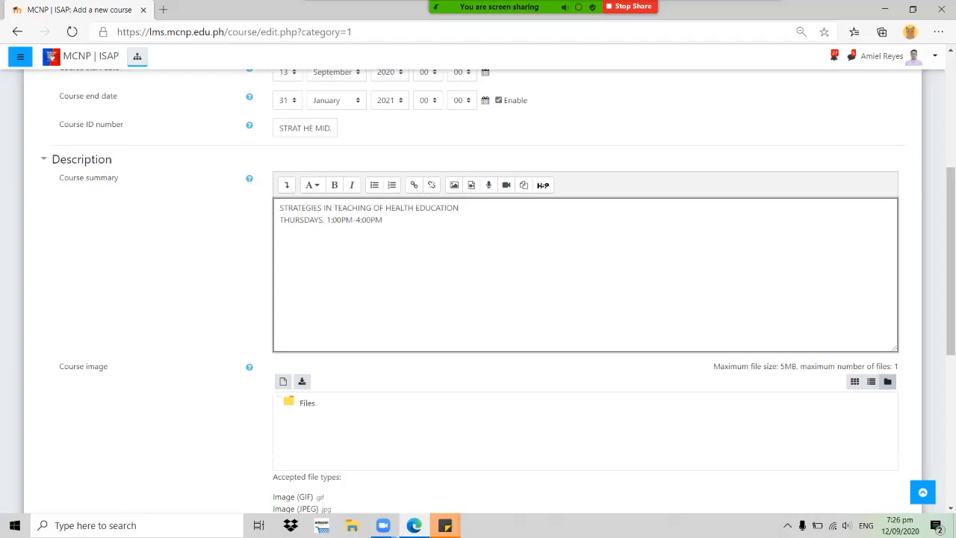
pyautogui.scroll(-1, 478, 284)
pyautogui.scroll(-1, 478, 292)
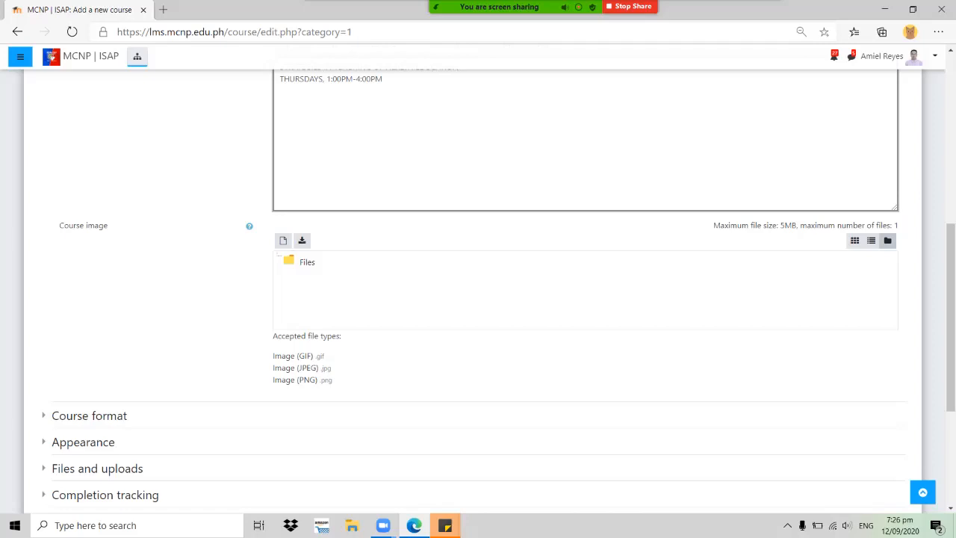
# Upload KEEP CALM.png as the course image and expand the Course format settings
pyautogui.click(283, 240)
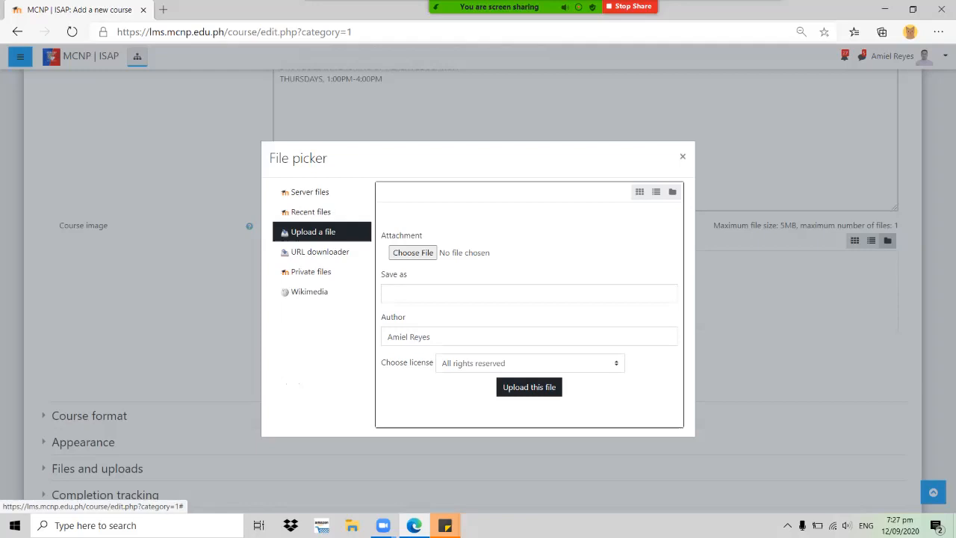
pyautogui.click(412, 252)
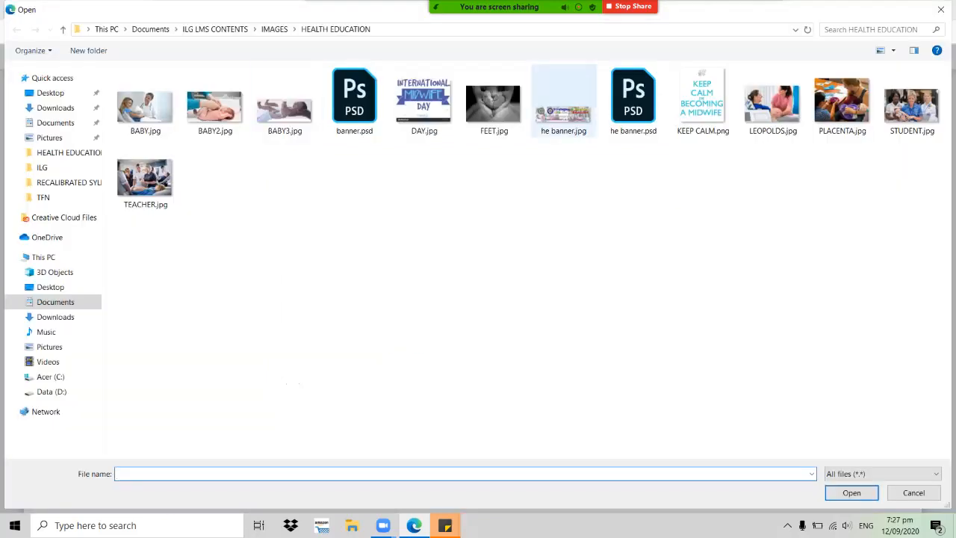
pyautogui.click(703, 101)
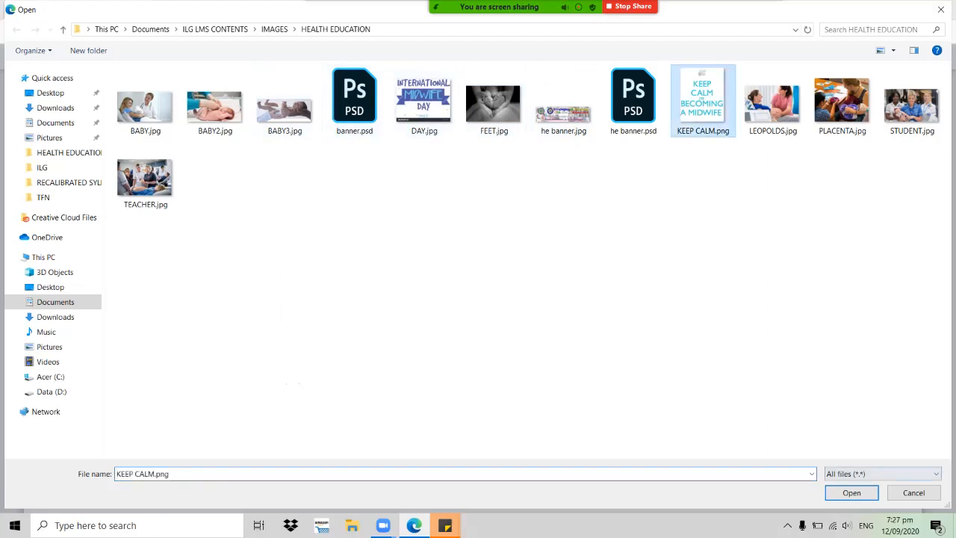
pyautogui.click(852, 492)
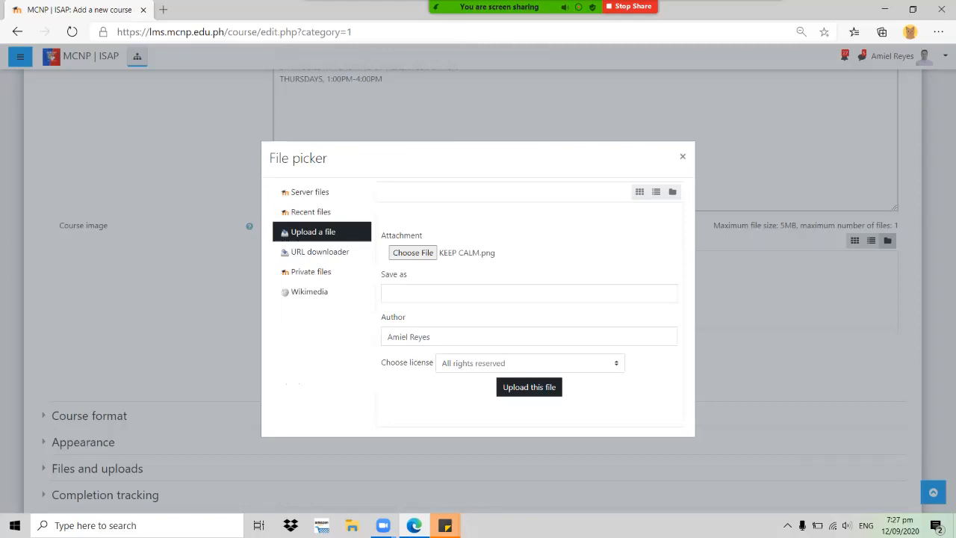
pyautogui.click(529, 387)
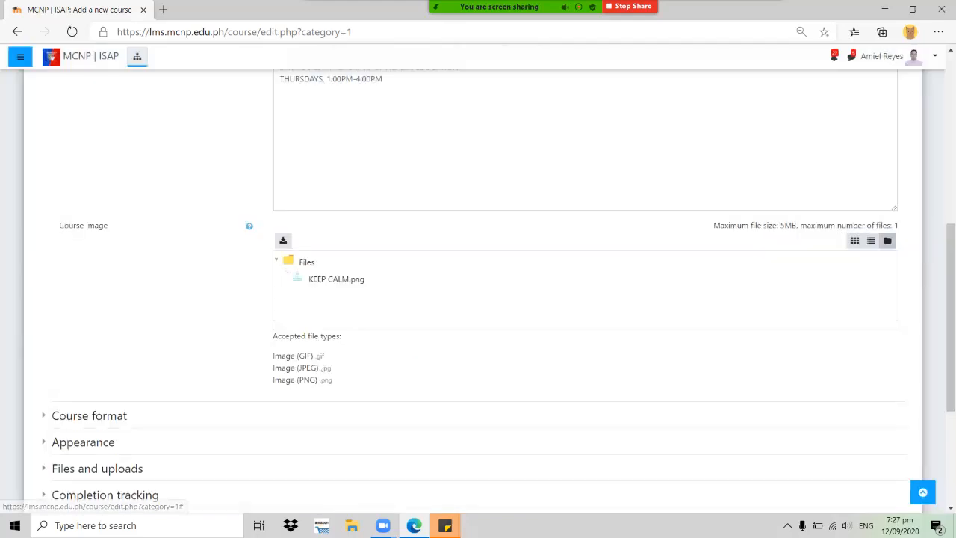
pyautogui.scroll(-1, 479, 299)
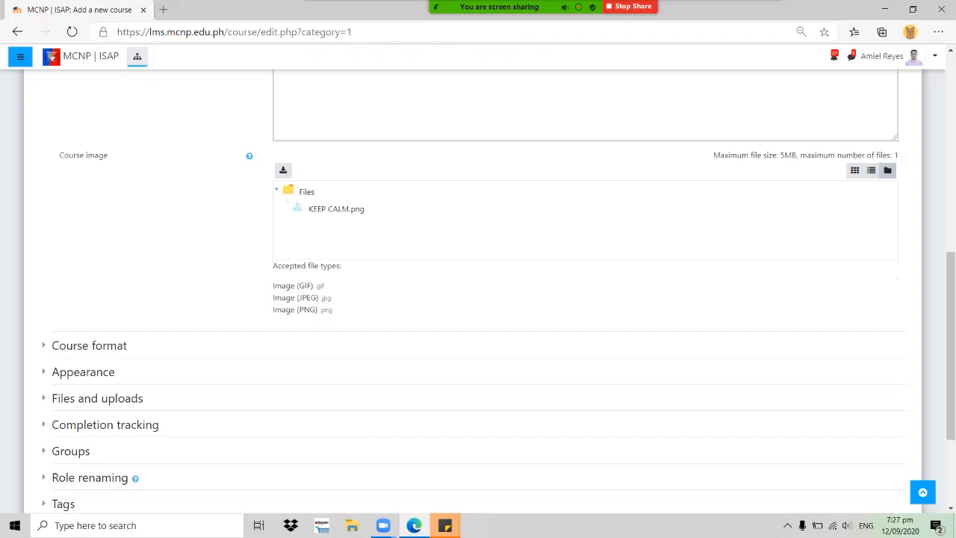
pyautogui.scroll(-1, 478, 299)
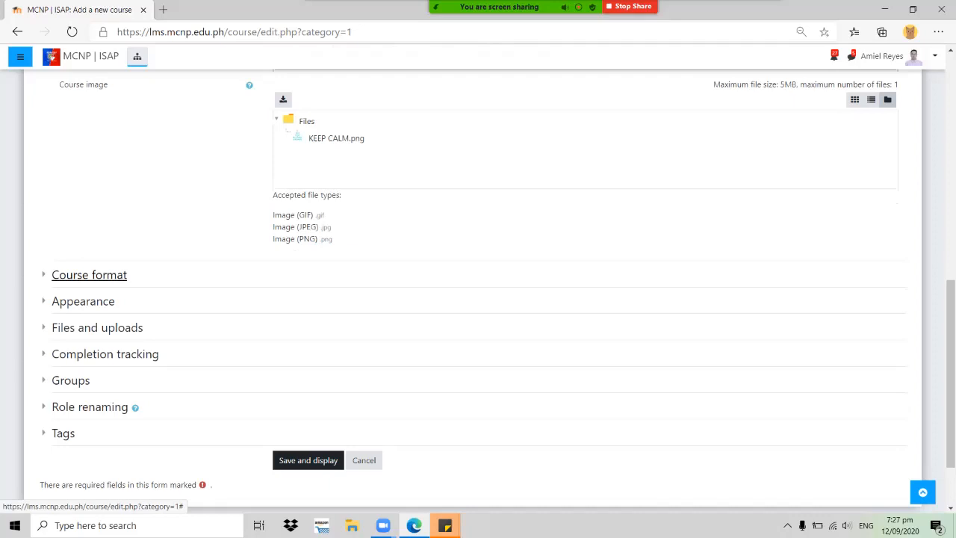
pyautogui.click(89, 275)
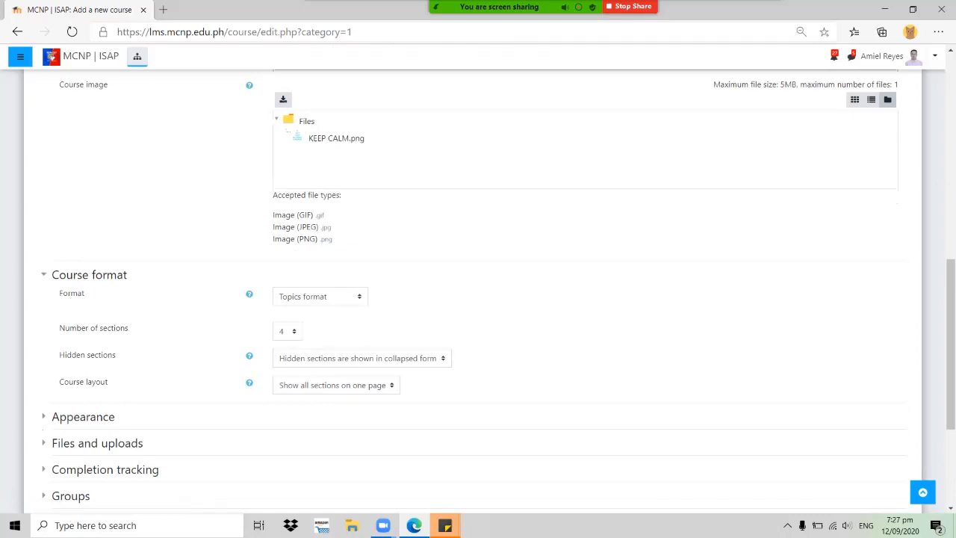
pyautogui.click(320, 296)
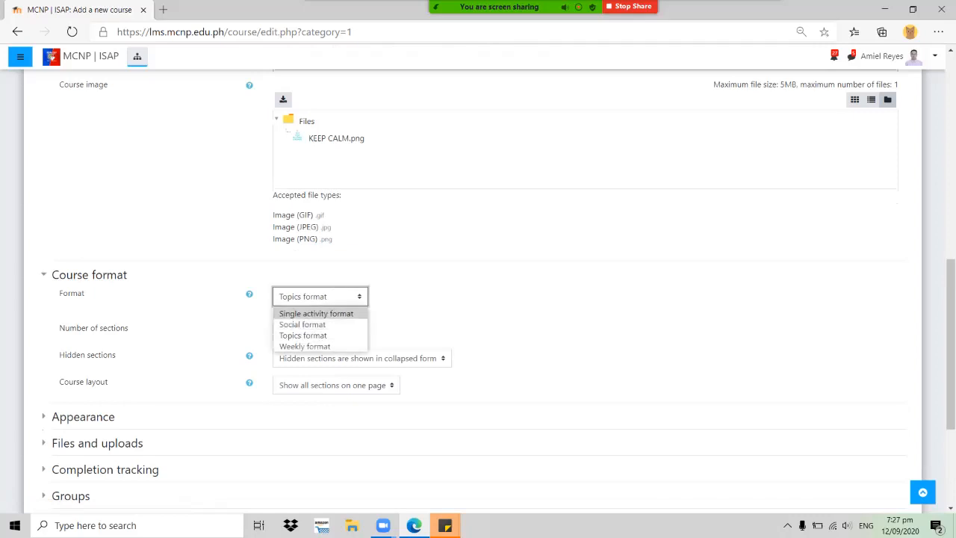
pyautogui.press('Down')
pyautogui.press('Down')
pyautogui.press('Down')
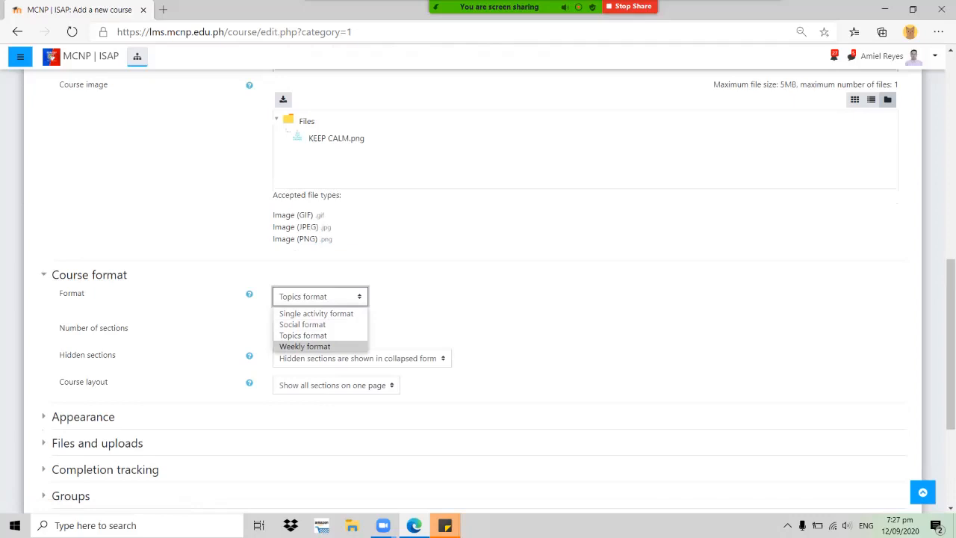
pyautogui.press('Up')
pyautogui.press('Up')
pyautogui.press('Up')
pyautogui.press('Down')
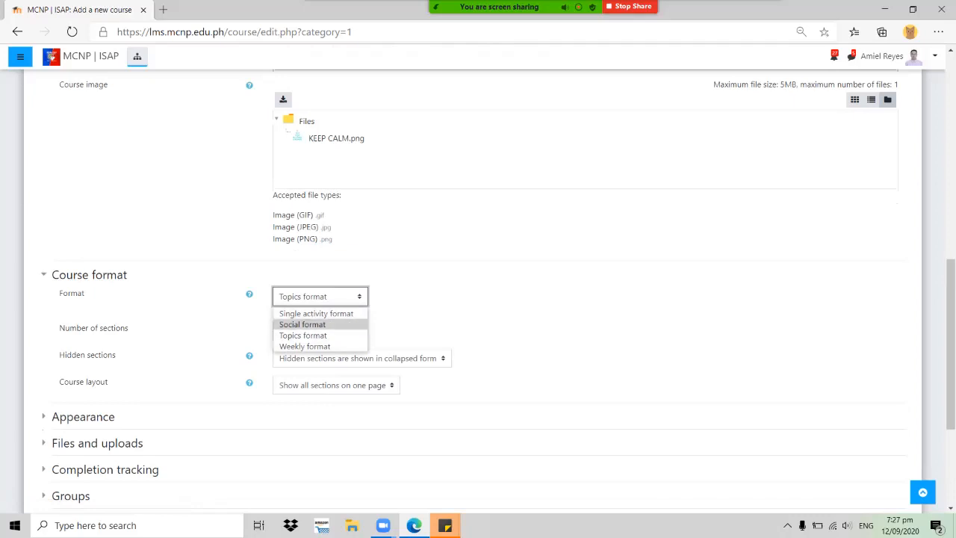
pyautogui.press('Down')
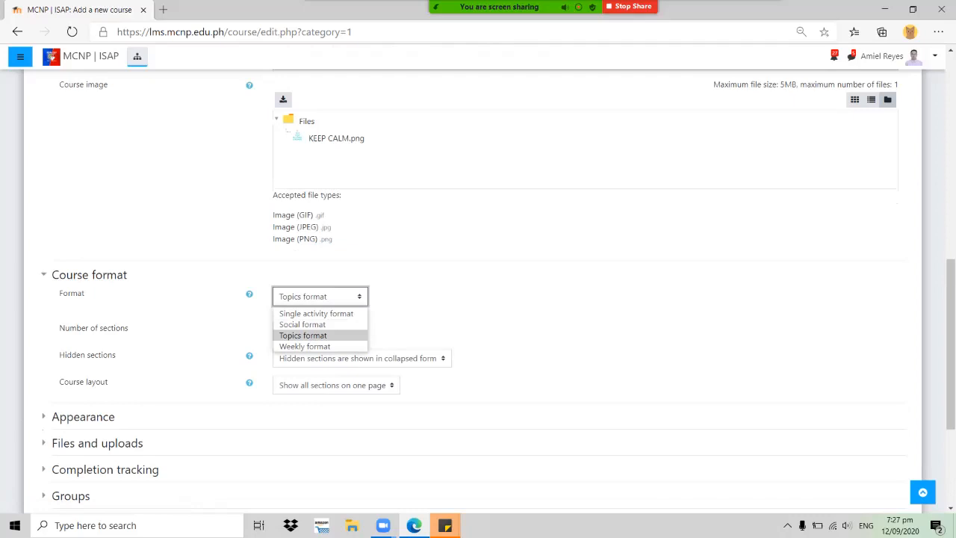
pyautogui.press('Return')
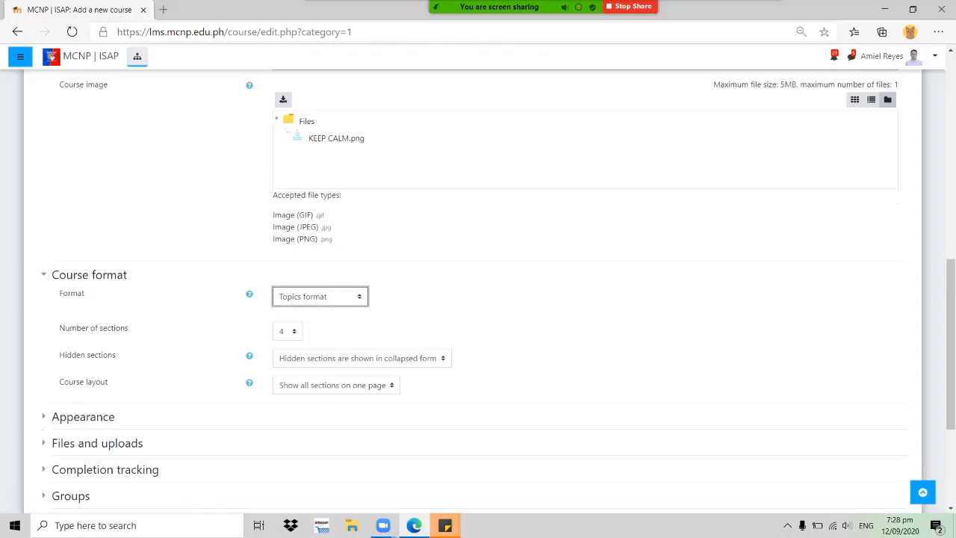
pyautogui.click(286, 331)
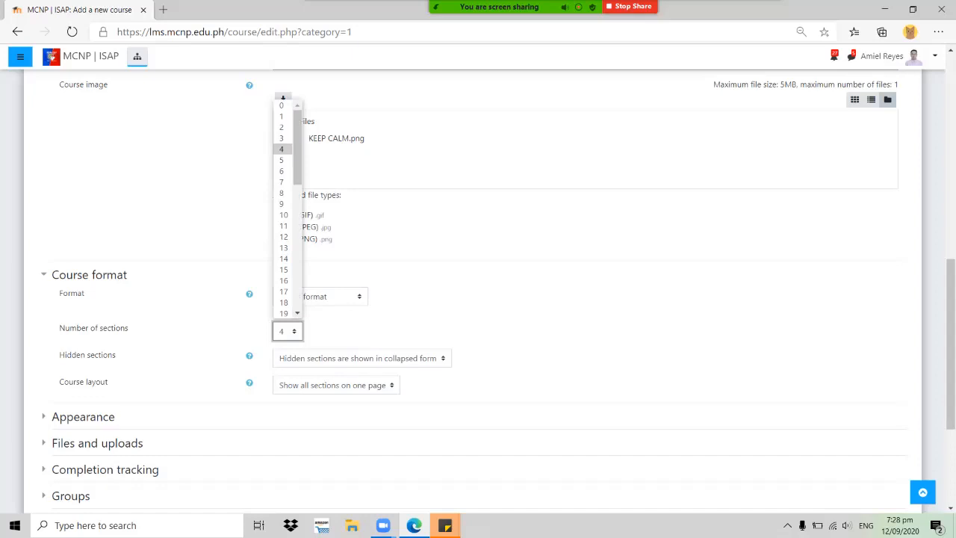
pyautogui.press('Escape')
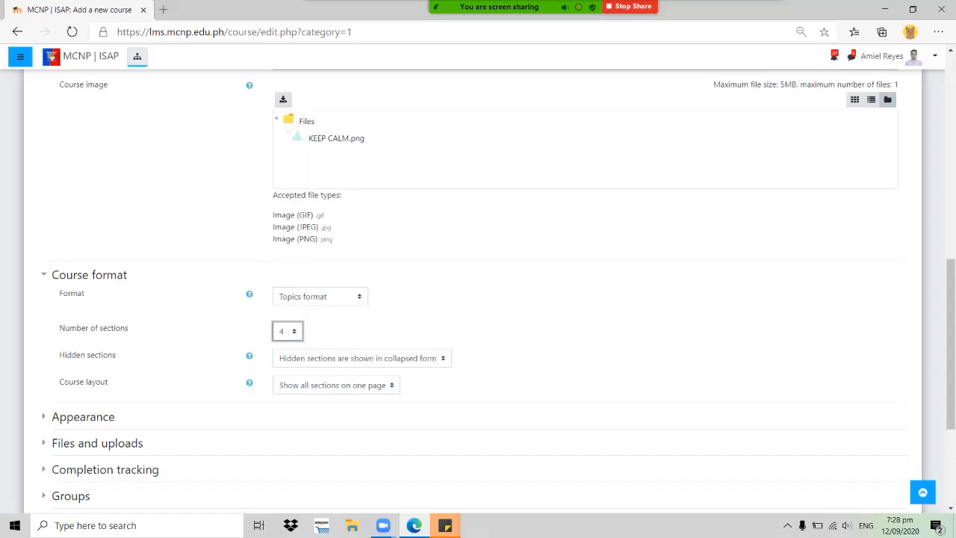
pyautogui.scroll(-3, 478, 284)
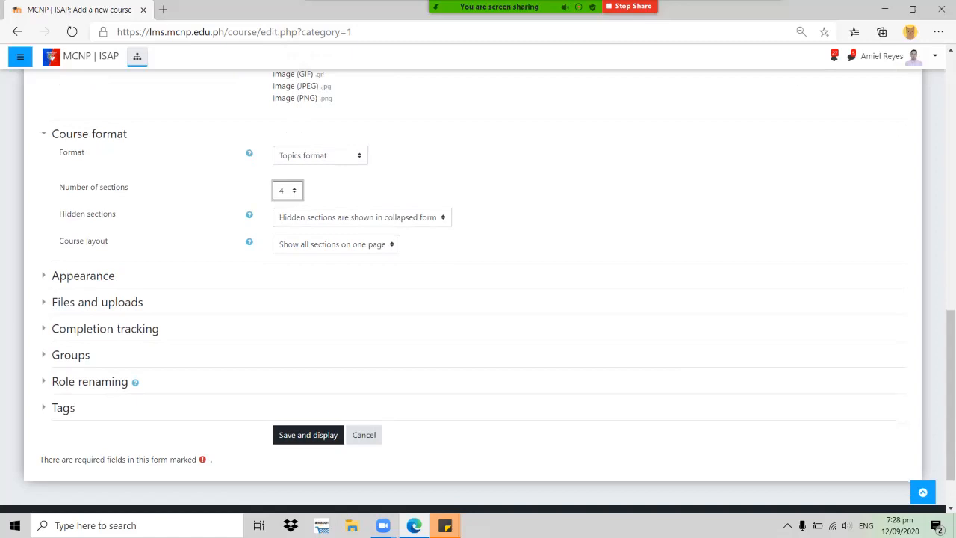
pyautogui.click(361, 218)
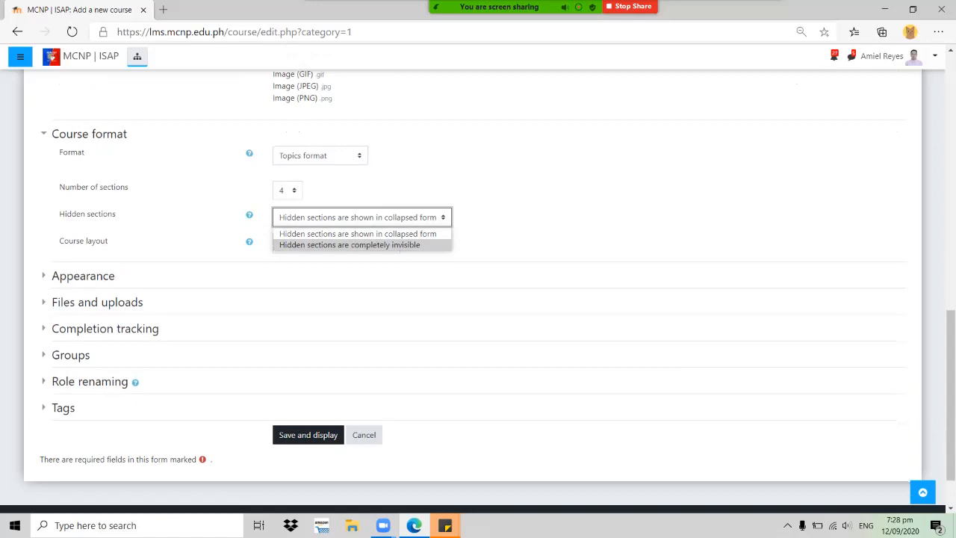
pyautogui.click(358, 234)
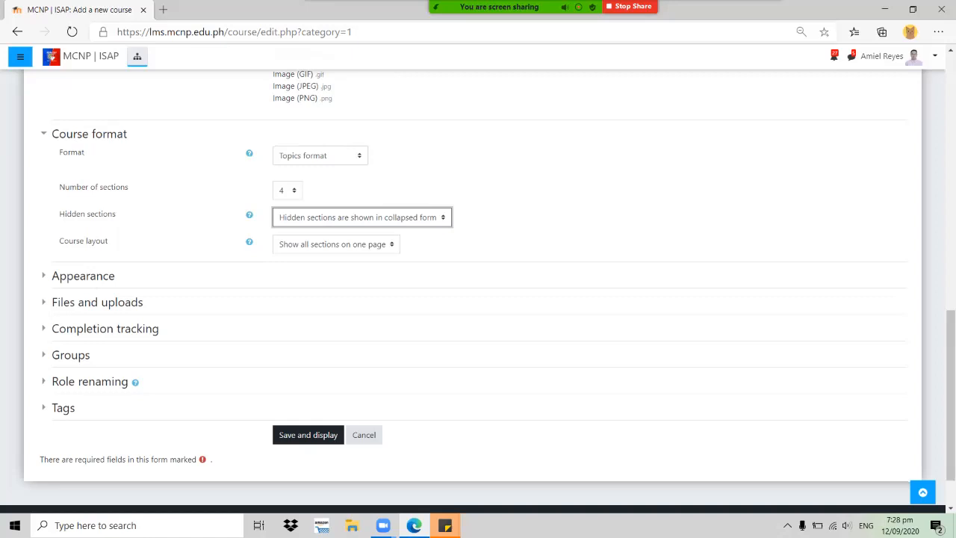
pyautogui.click(336, 245)
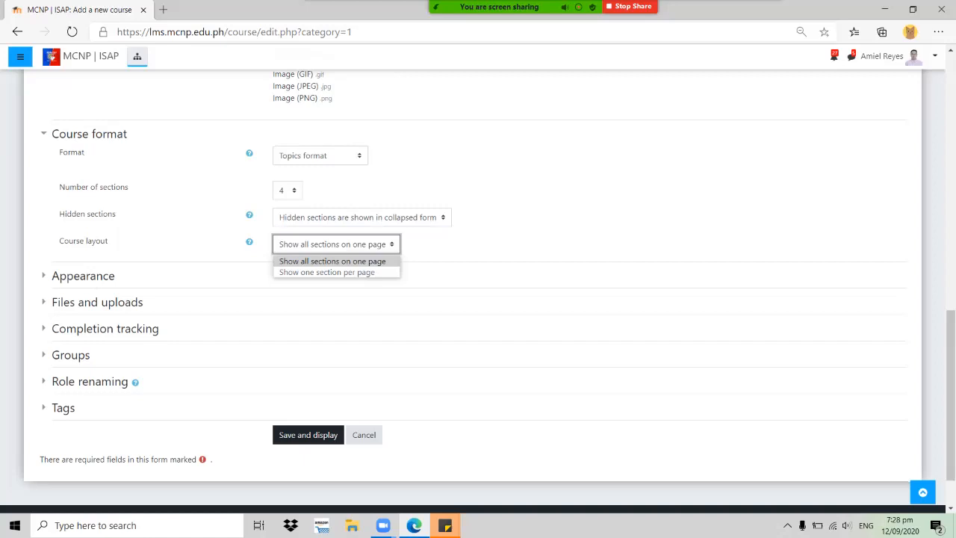
pyautogui.click(332, 262)
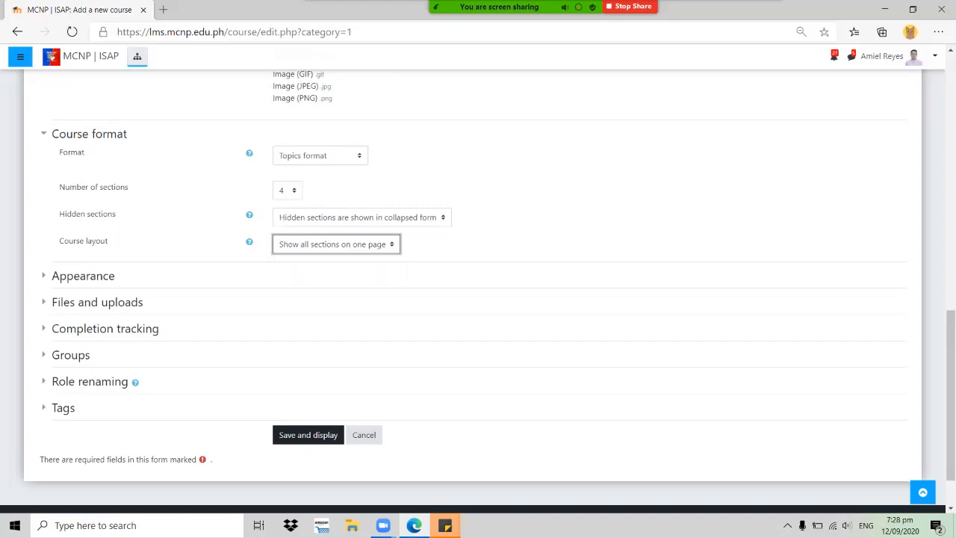
pyautogui.click(89, 134)
# Open the Appearance settings, keeping the default language and 5 announcements
pyautogui.click(83, 213)
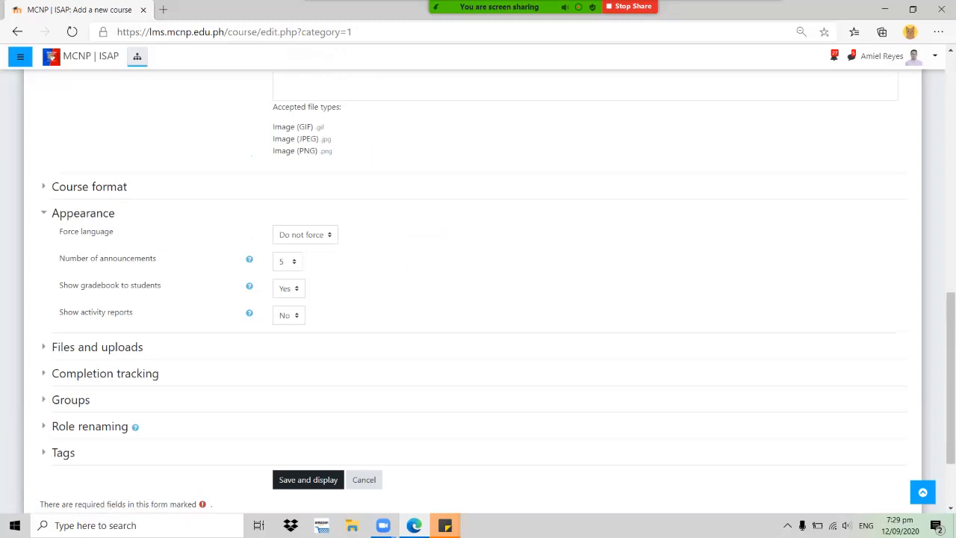
pyautogui.click(305, 234)
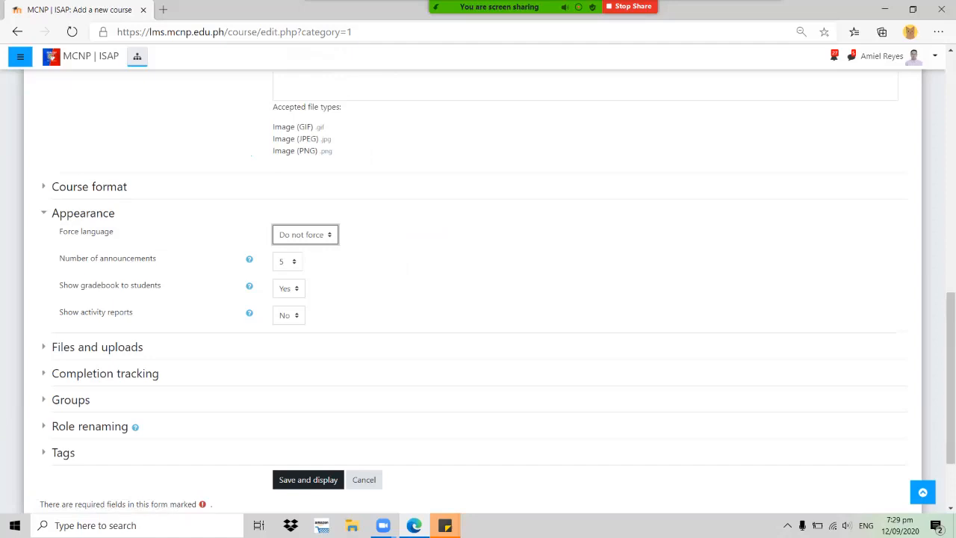
pyautogui.click(288, 261)
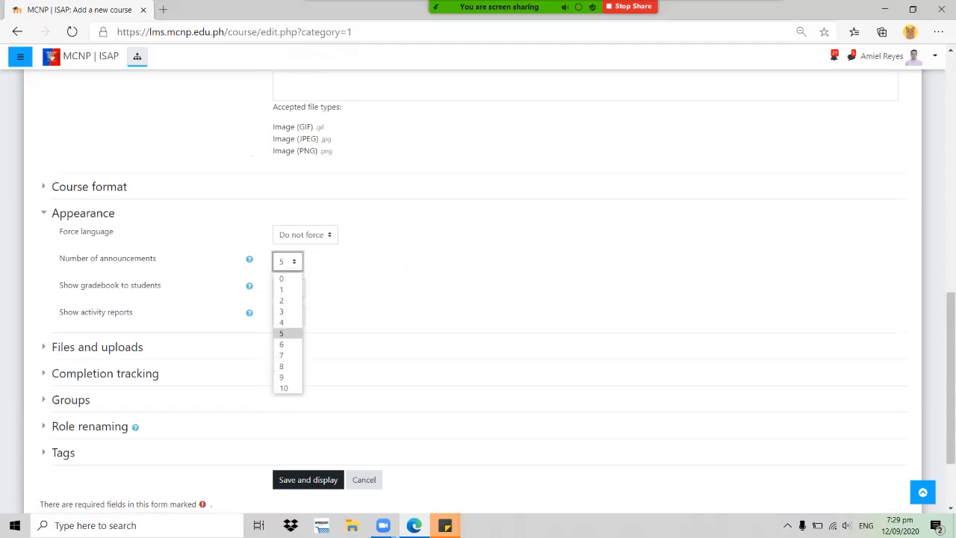
pyautogui.click(407, 266)
pyautogui.scroll(-1, 408, 267)
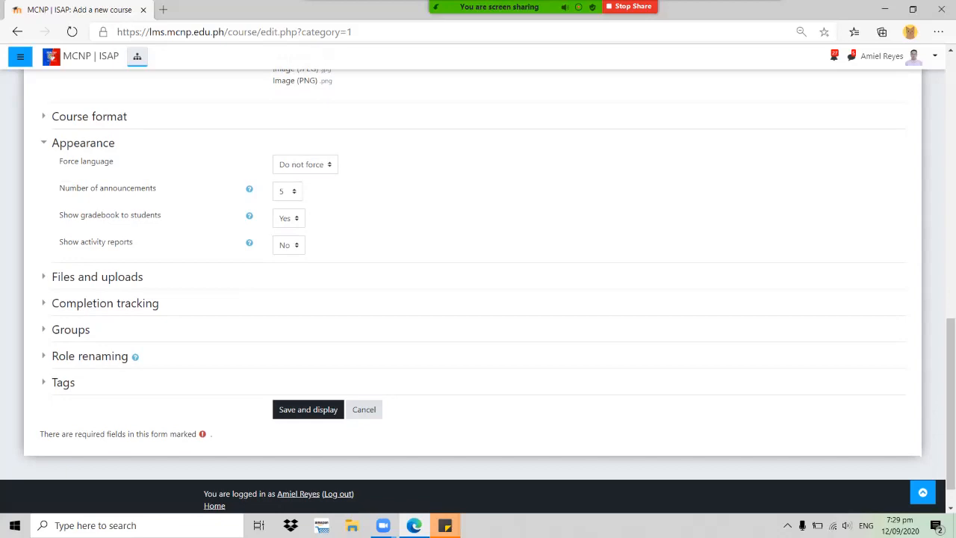
# Set 'Show gradebook to students' to No and 'Show activity reports' to Yes
pyautogui.click(289, 218)
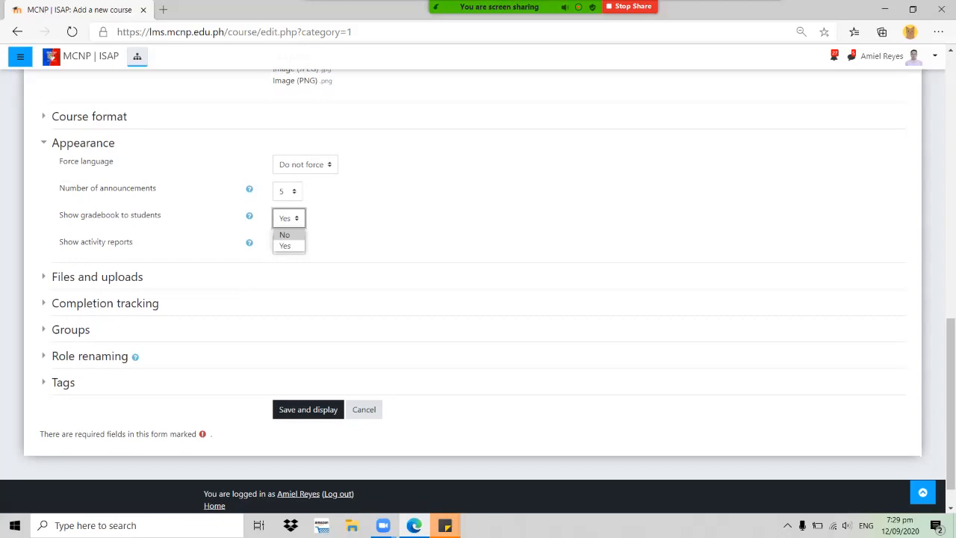
pyautogui.press('Escape')
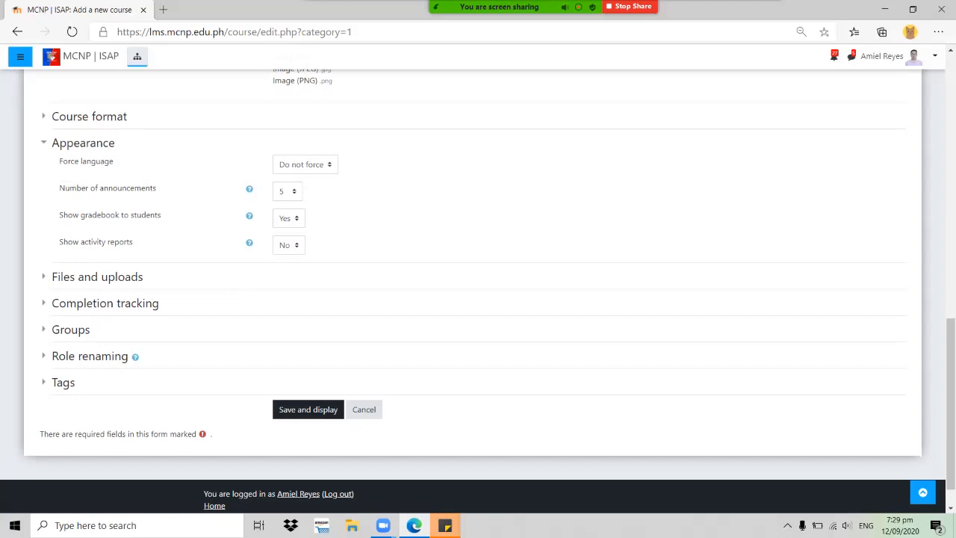
pyautogui.click(290, 218)
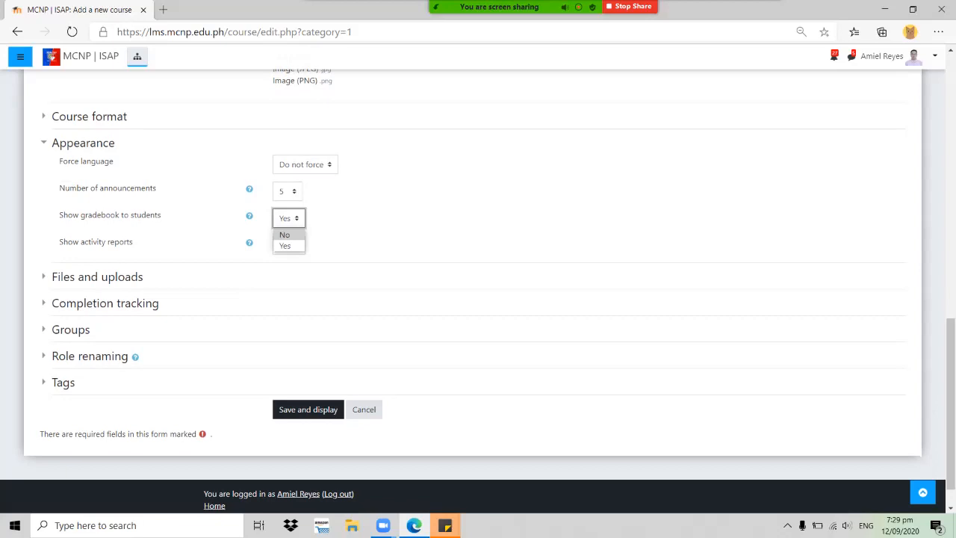
pyautogui.click(285, 235)
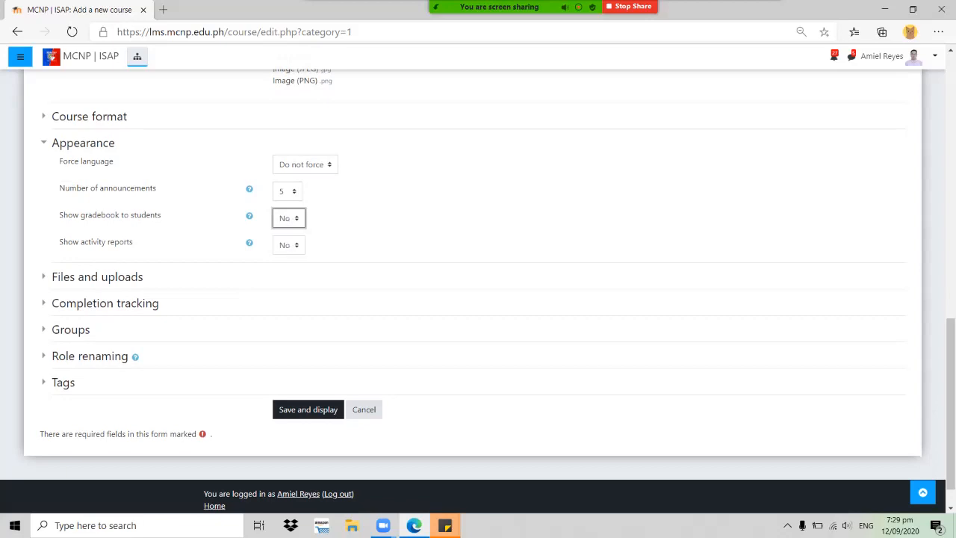
pyautogui.scroll(-1, 478, 289)
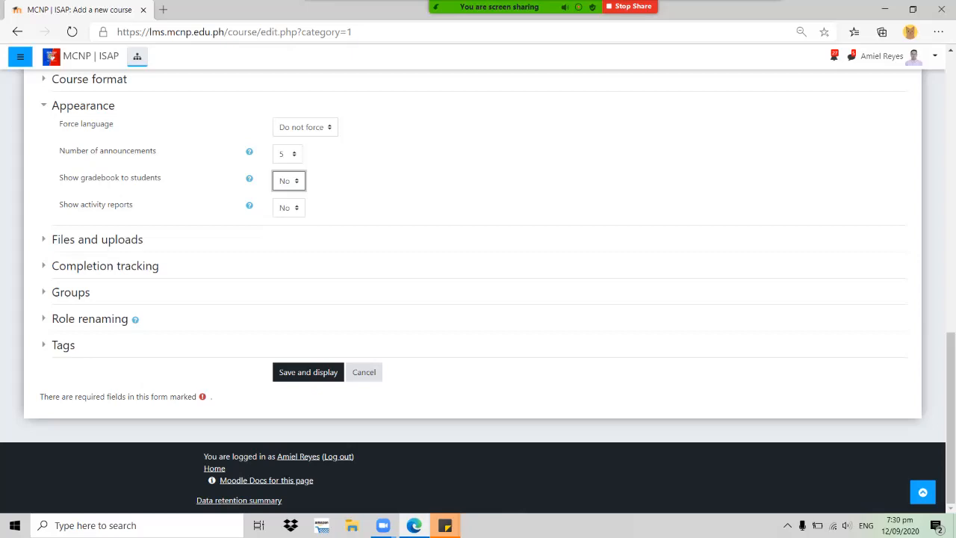
pyautogui.click(289, 208)
pyautogui.click(287, 235)
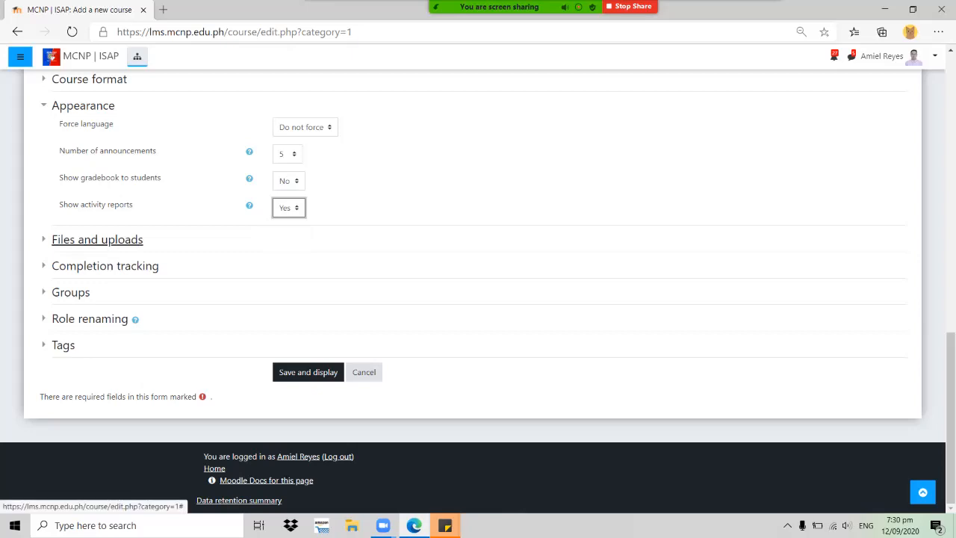
pyautogui.click(97, 239)
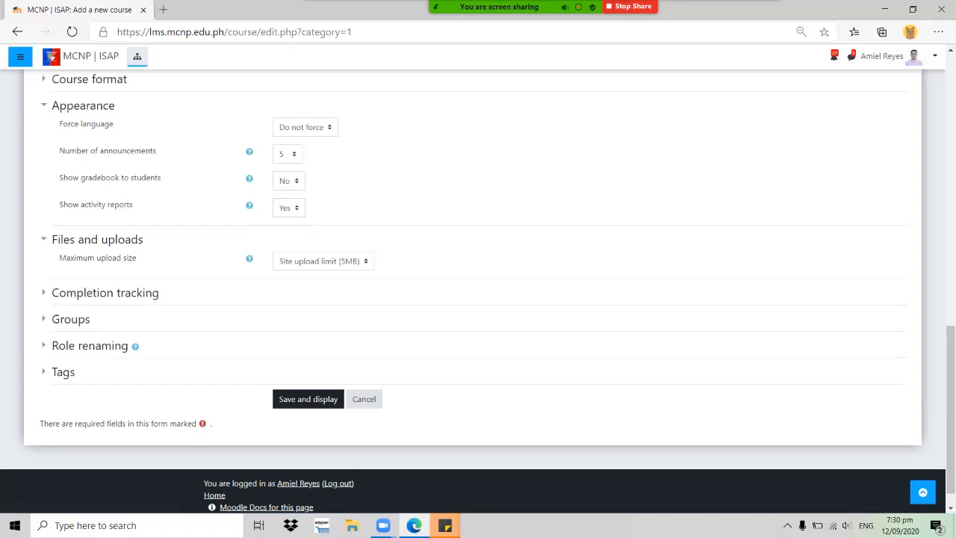
# Keep maximum upload size at Site upload limit (5MB) and expand Completion tracking
pyautogui.click(324, 262)
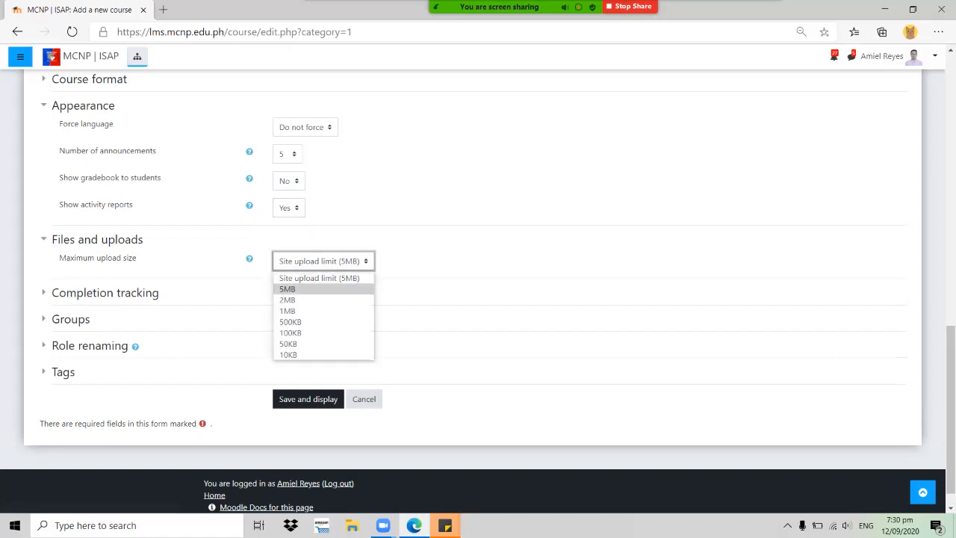
pyautogui.click(323, 278)
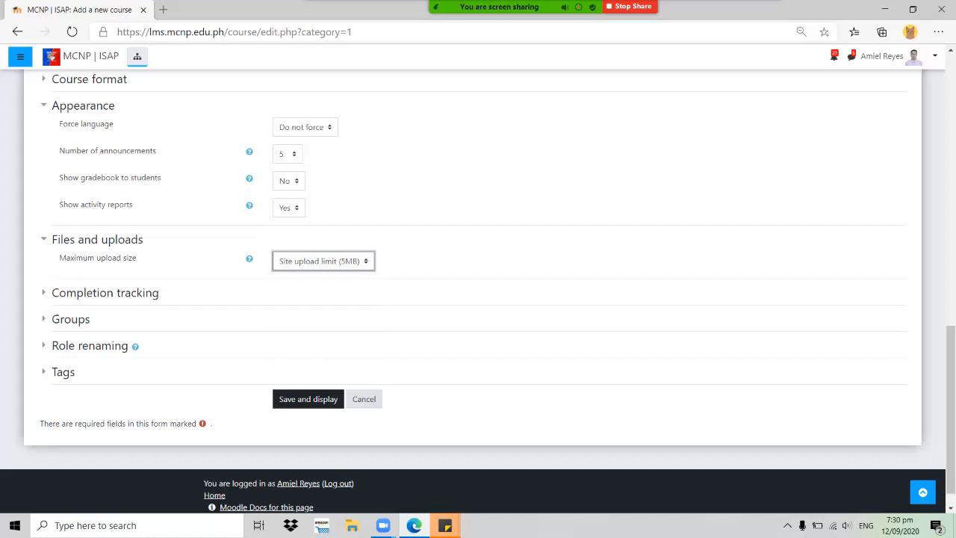
pyautogui.scroll(-1, 478, 291)
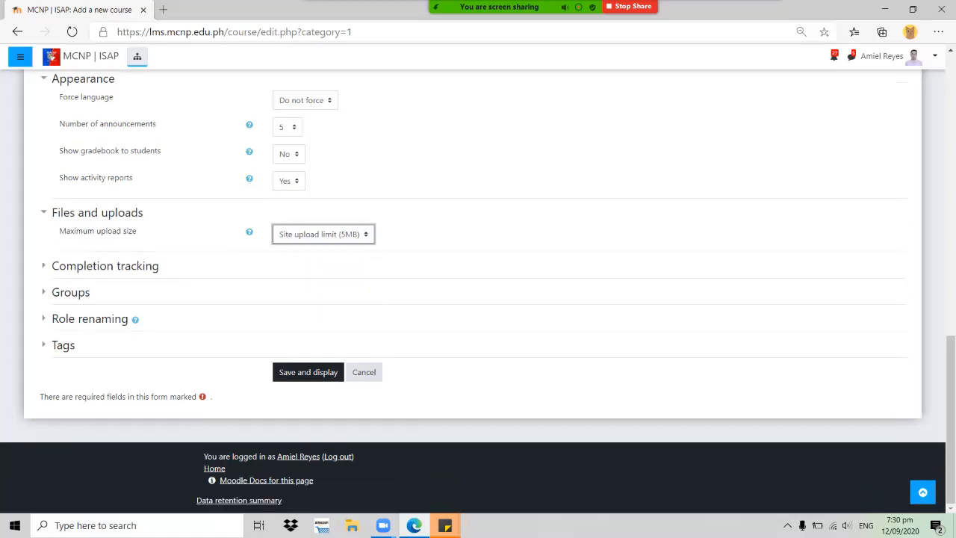
pyautogui.press('Tab')
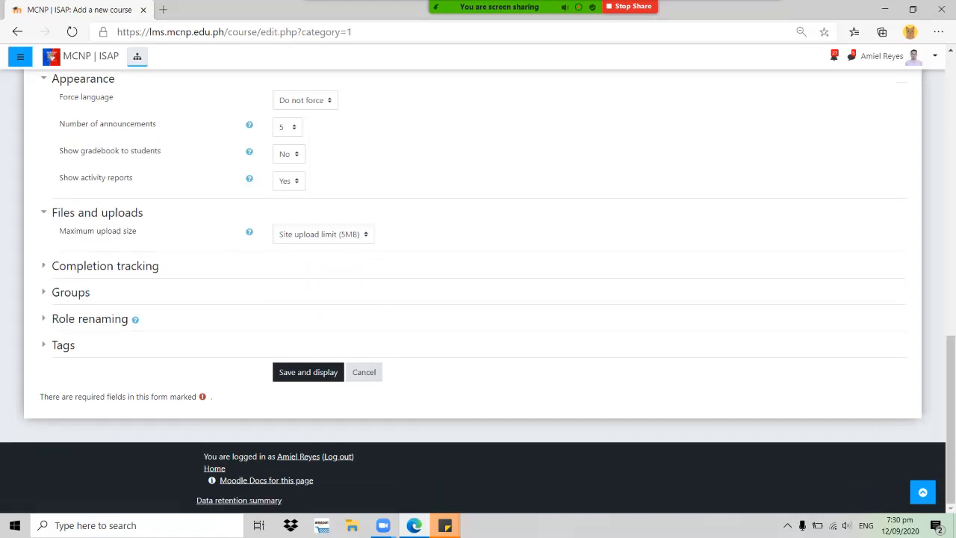
pyautogui.press('Return')
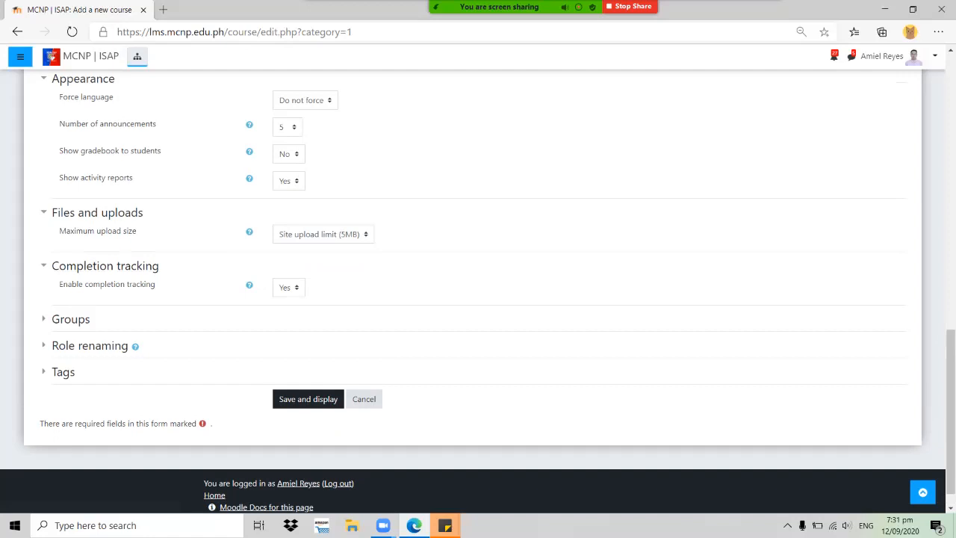
# Expand the Groups settings and leave group mode at No groups
pyautogui.click(70, 319)
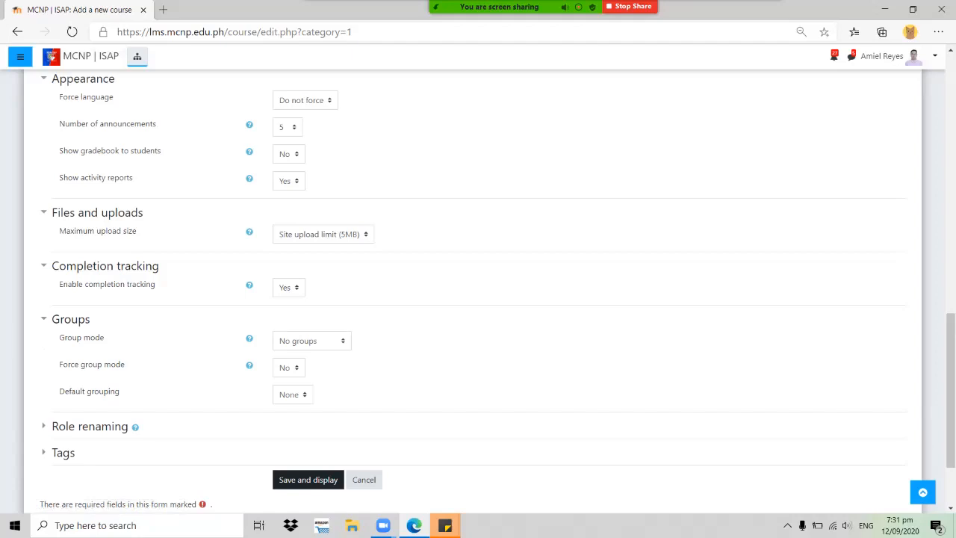
pyautogui.click(312, 340)
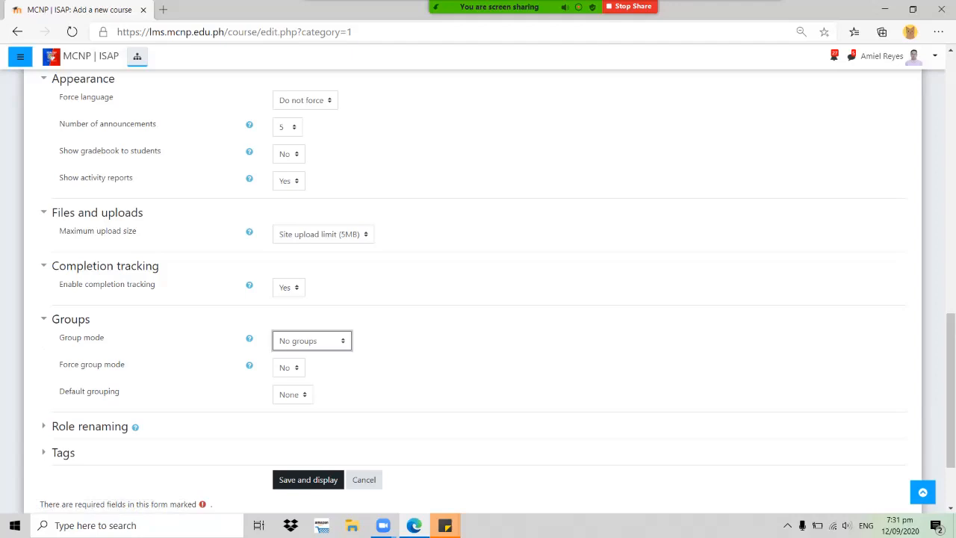
pyautogui.click(313, 341)
pyautogui.click(313, 341)
pyautogui.doubleClick(374, 342)
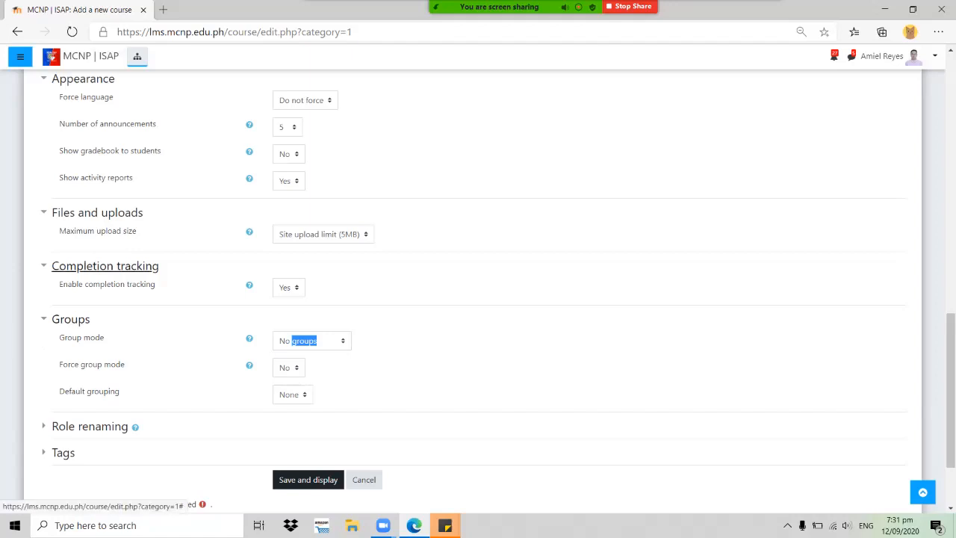
# Collapse Groups and expand Role renaming, leaving every role name blank
pyautogui.click(70, 319)
pyautogui.click(89, 345)
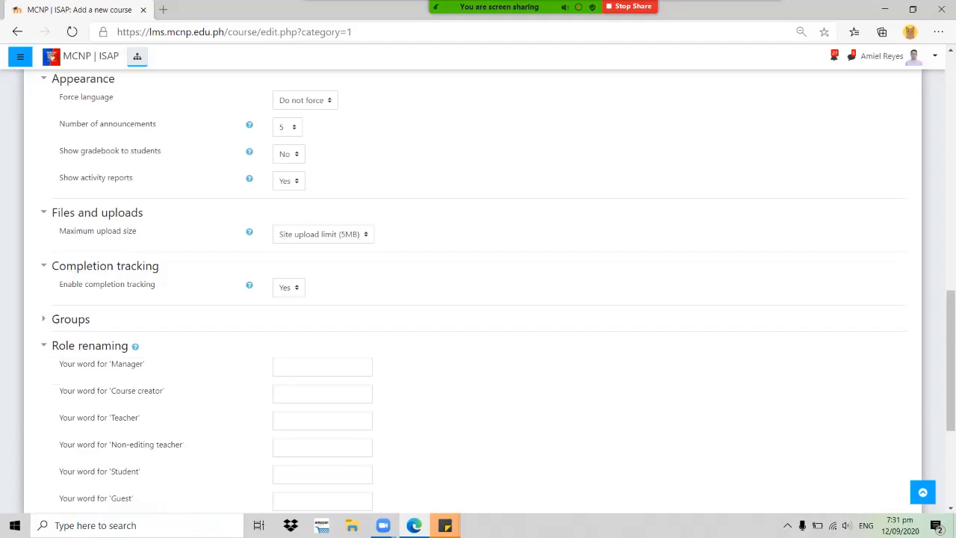
pyautogui.scroll(-1, 478, 284)
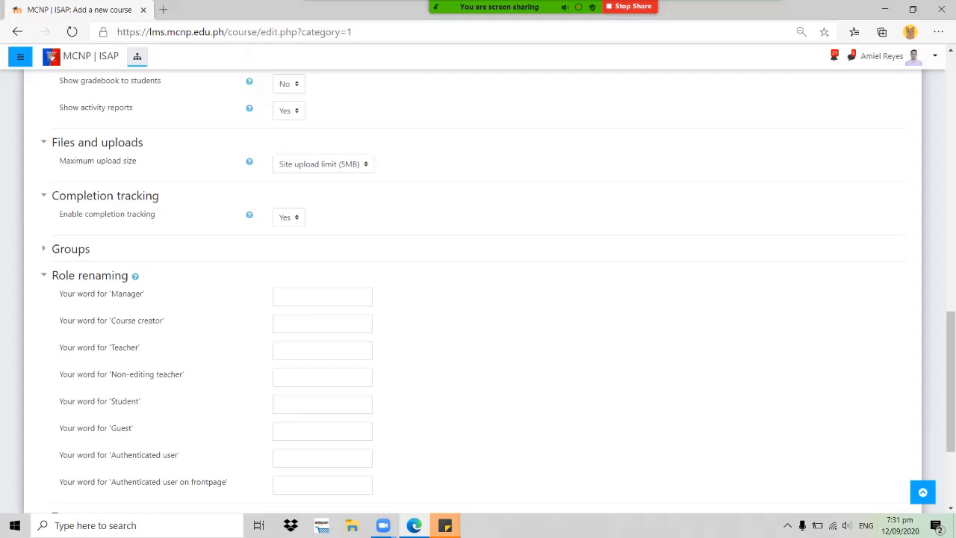
pyautogui.scroll(-3, 478, 283)
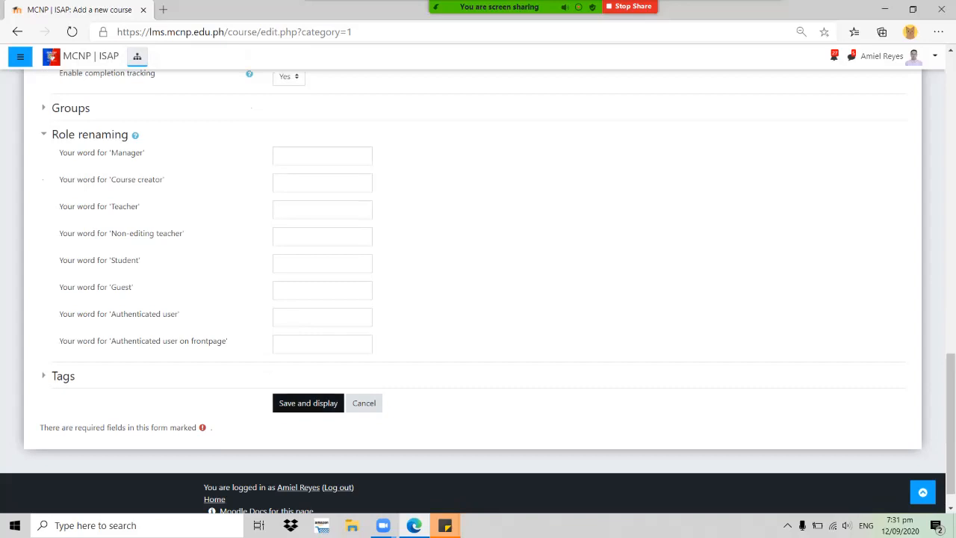
# Save and display the course, landing on its Participants page with 0 participants
pyautogui.click(308, 403)
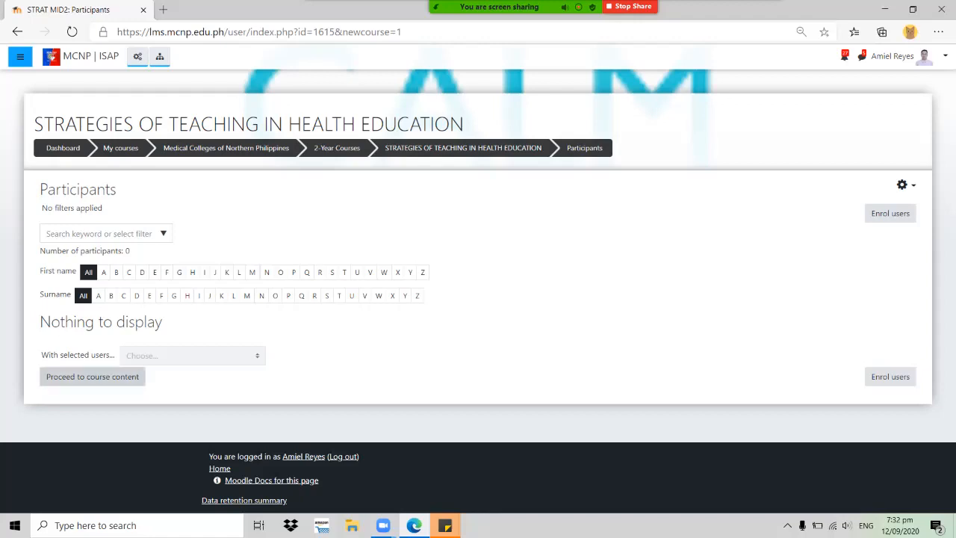
# Proceed to the course content and browse the Announcements forum and Topics sections
pyautogui.click(93, 376)
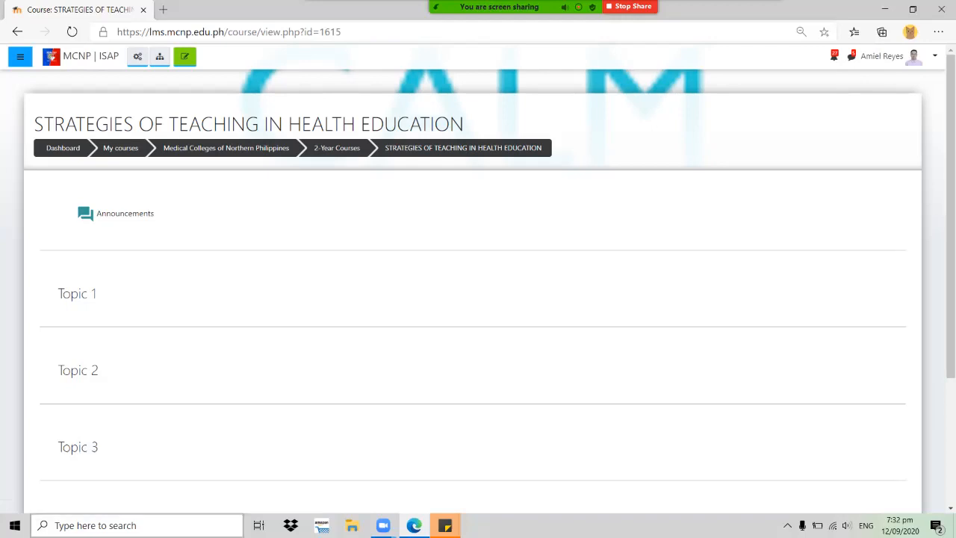
pyautogui.scroll(-3, 478, 299)
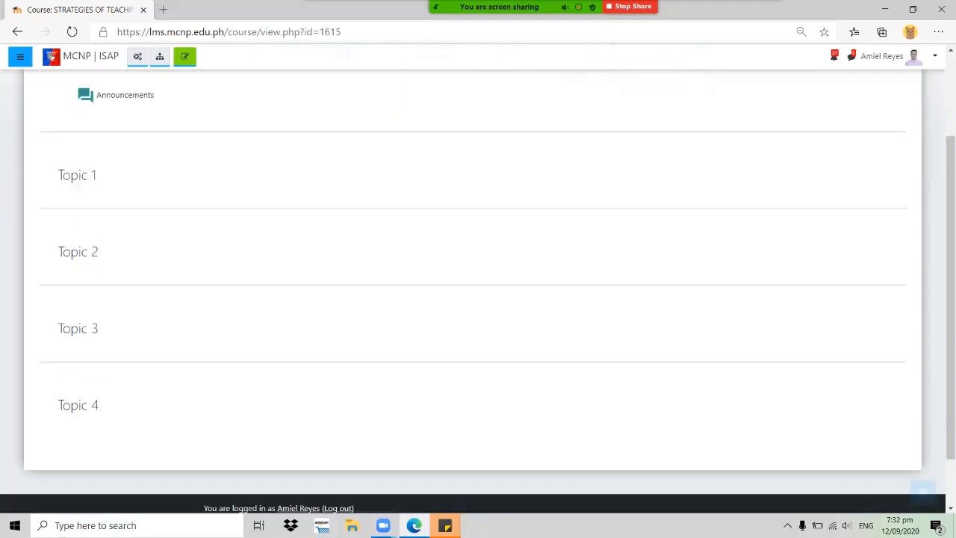
pyautogui.scroll(2, 478, 298)
pyautogui.scroll(1, 478, 299)
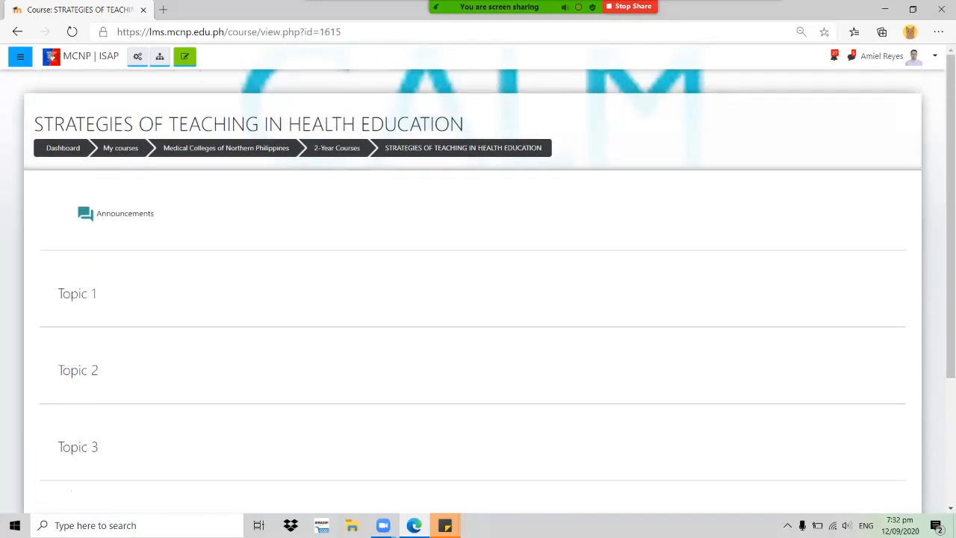
pyautogui.scroll(-2, 478, 299)
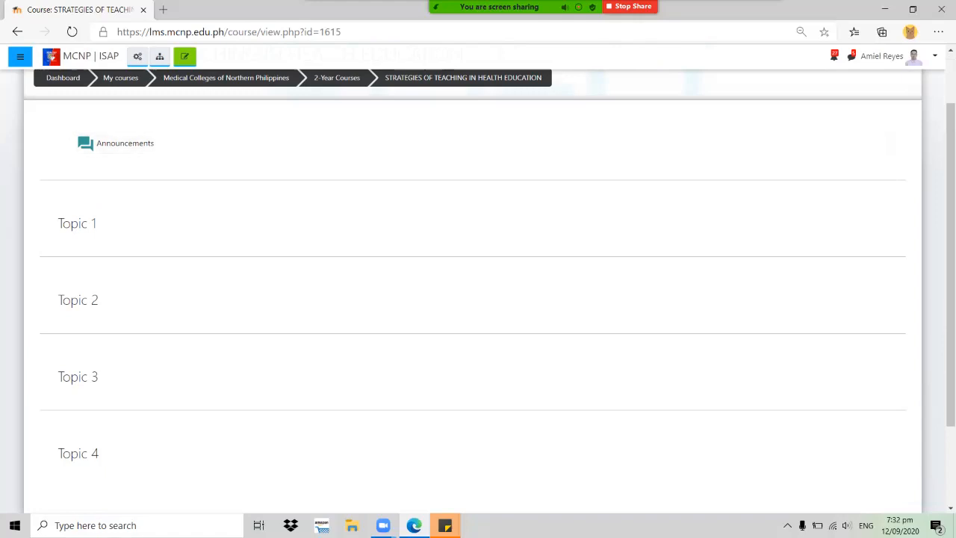
pyautogui.scroll(1, 82, 129)
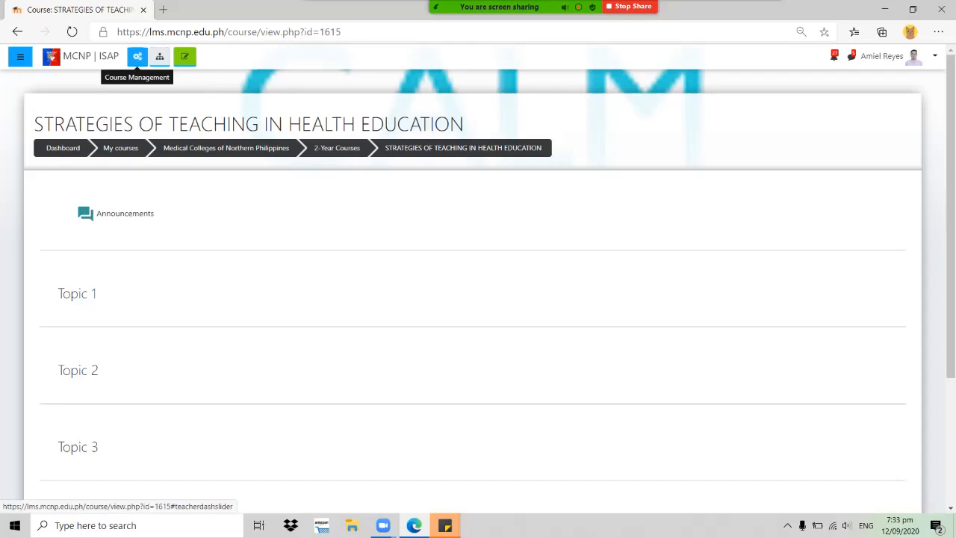
# Reopen the Strategies of Teaching in Health Education settings and scroll to its summary and KEEP CALM.png image
pyautogui.click(138, 57)
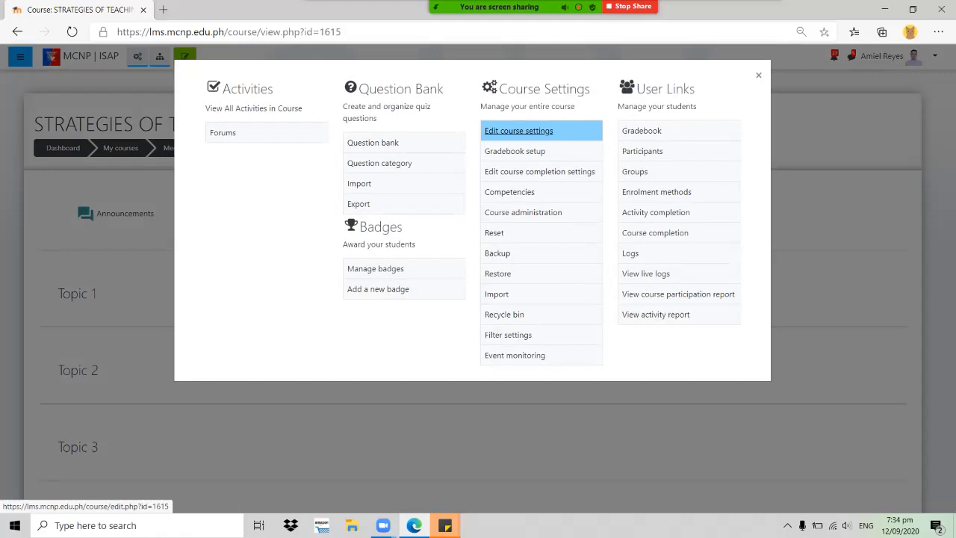
pyautogui.click(519, 131)
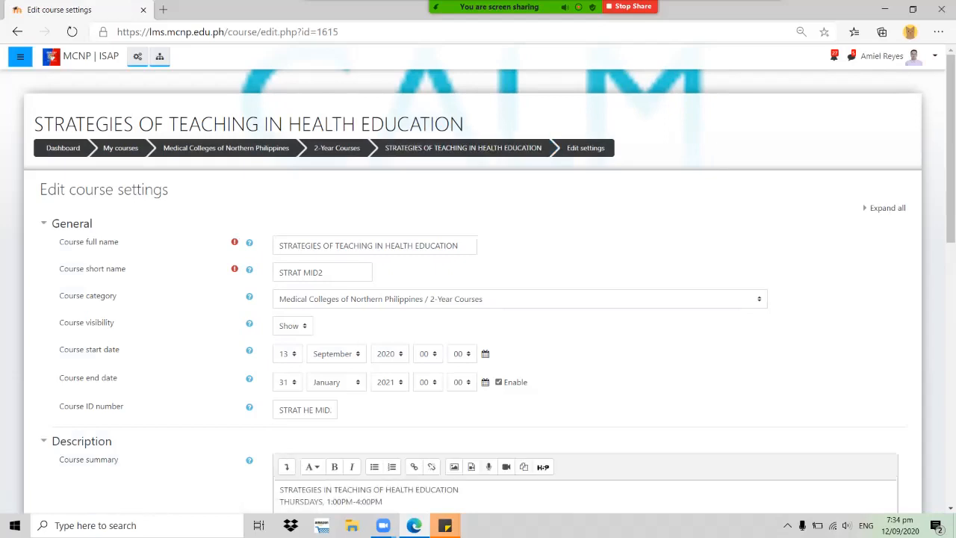
pyautogui.scroll(-3, 478, 298)
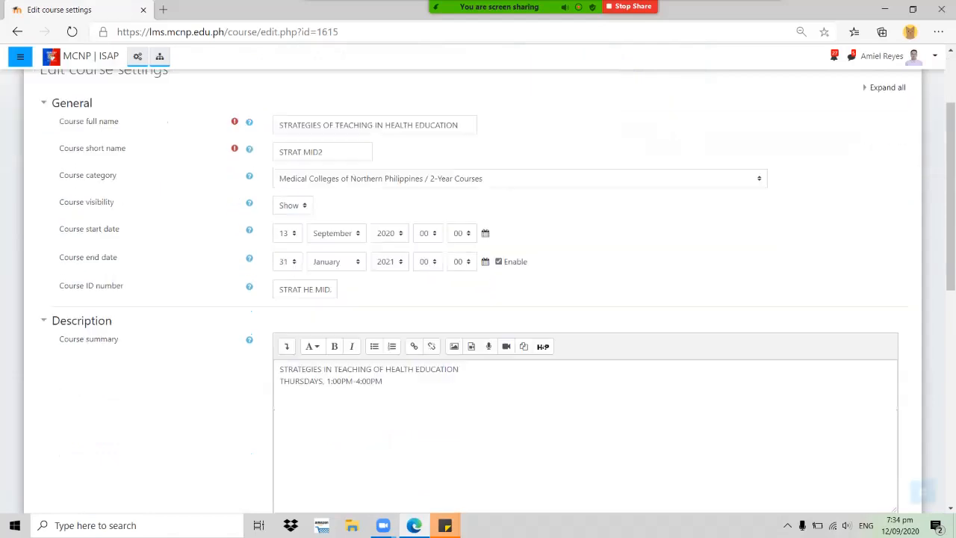
pyautogui.scroll(-2, 478, 299)
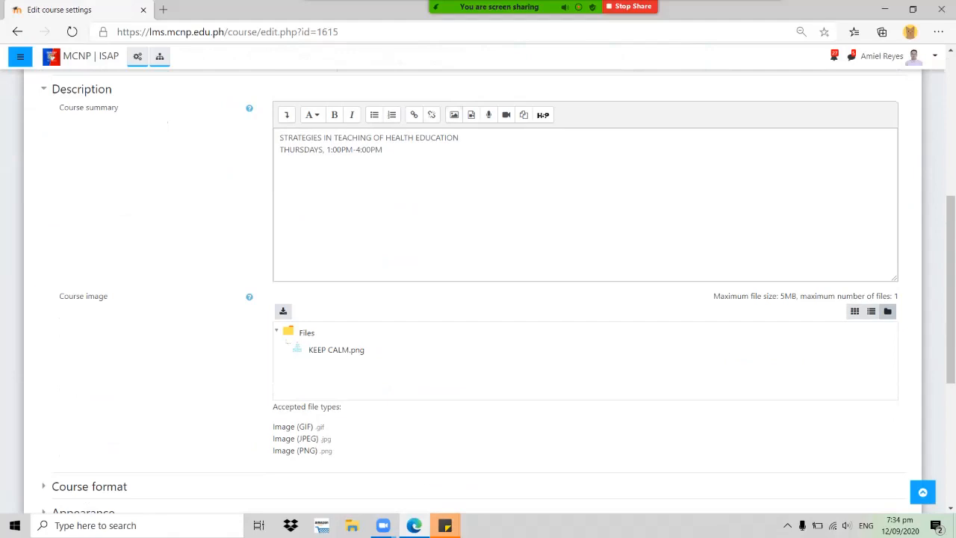
# Add the instructor's full name in capitals below the Thursday schedule, then bold the whole summary
pyautogui.click(453, 115)
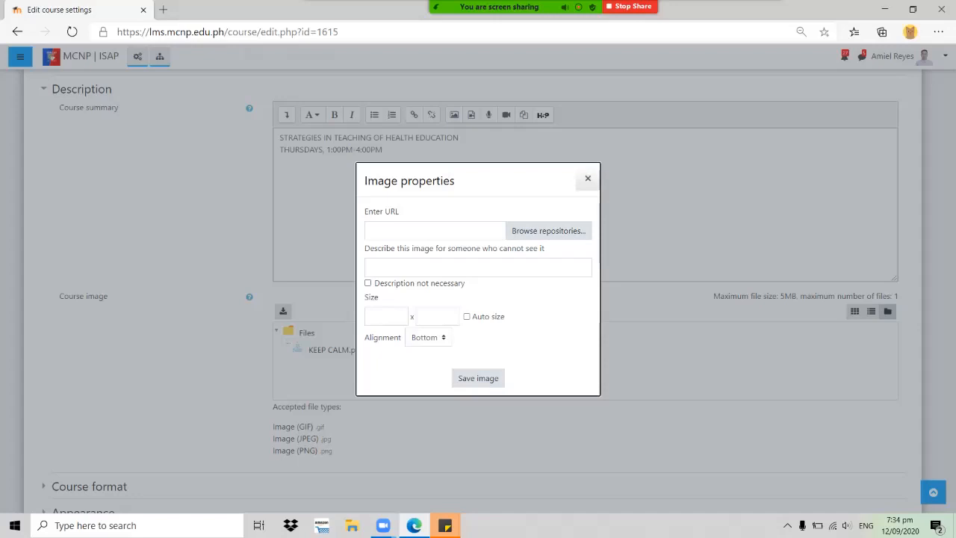
pyautogui.press('Escape')
pyautogui.click(383, 150)
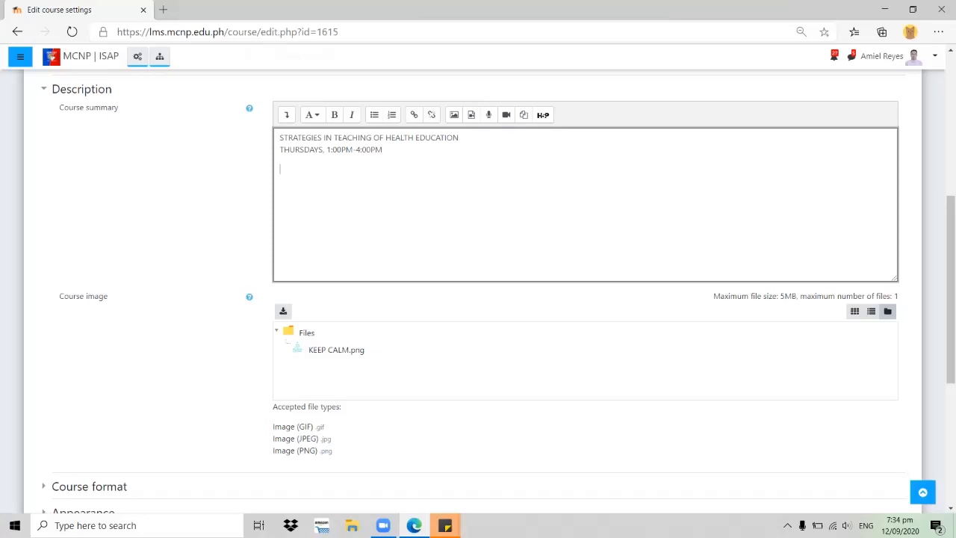
pyautogui.press('capslock')
pyautogui.write('and')
pyautogui.press('BackSpace')
pyautogui.press('BackSpace')
pyautogui.press('BackSpace')
pyautogui.press('capslock')
pyautogui.hotkey('shift', 'Up')
pyautogui.hotkey('shift', 'Up')
pyautogui.hotkey('shift', 'Up')
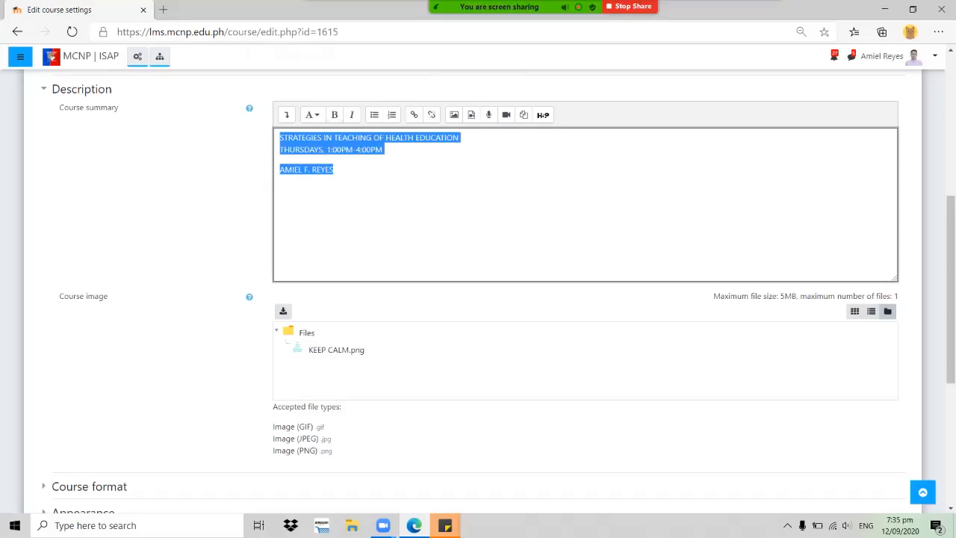
pyautogui.hotkey('ctrl', 'b')
# Save the bolded summary with Save and display, returning to the course page with Topics 1–3
pyautogui.click(338, 170)
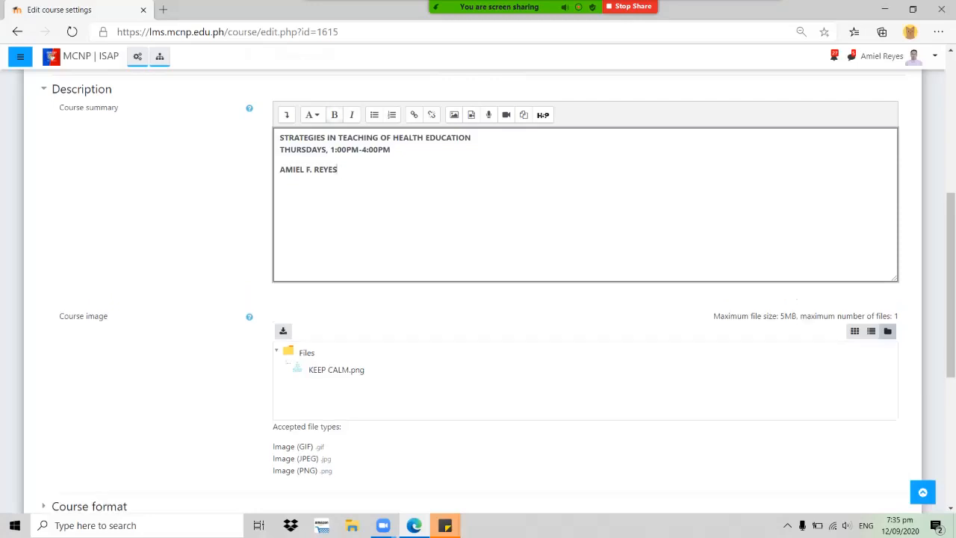
pyautogui.scroll(-4, 478, 284)
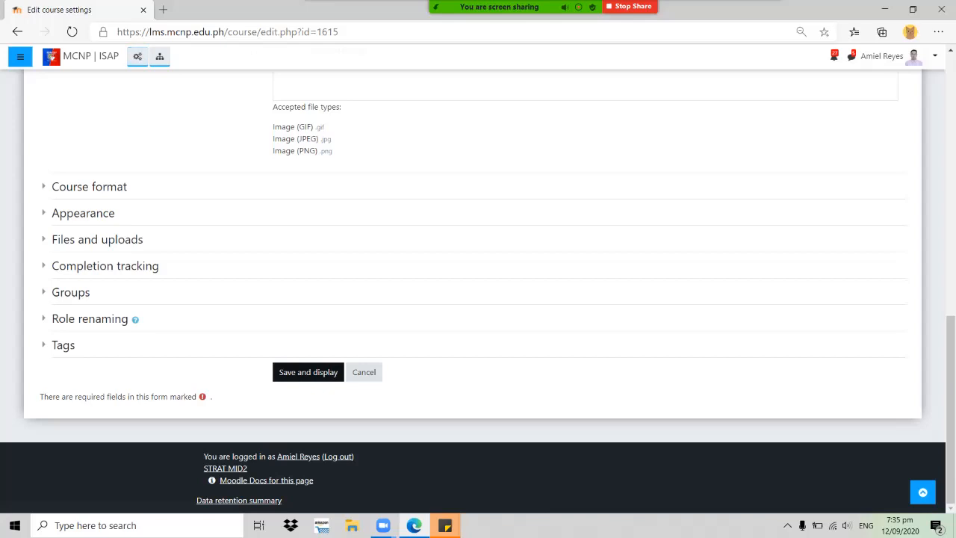
pyautogui.click(309, 372)
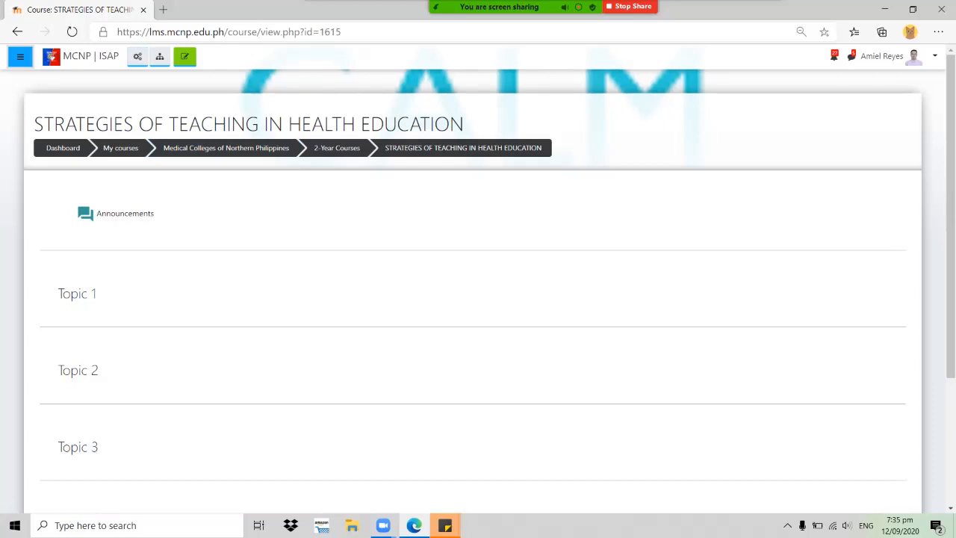
# Go from the Dashboard through All Courses and Medical Colleges of Northern Philippines to 2-Year Courses
pyautogui.click(21, 56)
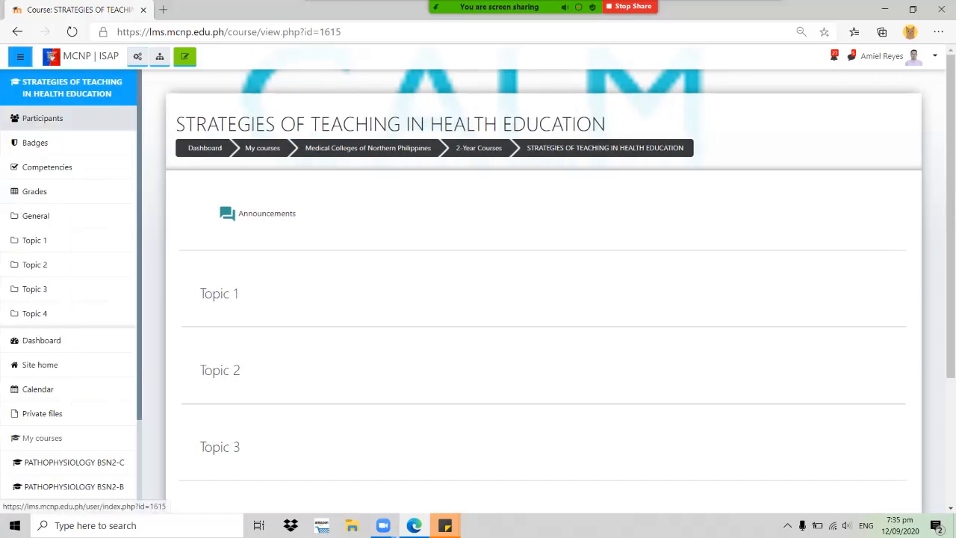
pyautogui.scroll(-2, 45, 179)
pyautogui.click(41, 221)
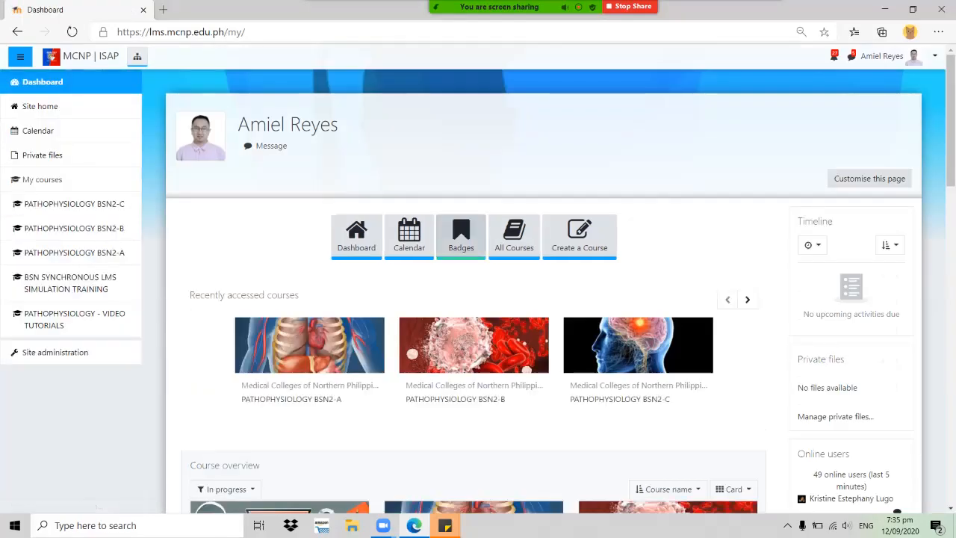
pyautogui.click(514, 235)
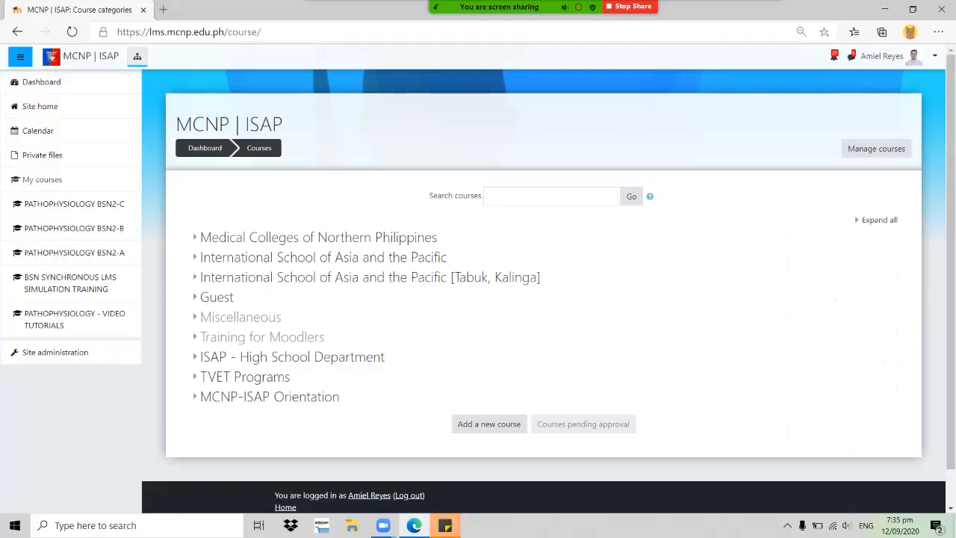
pyautogui.click(336, 238)
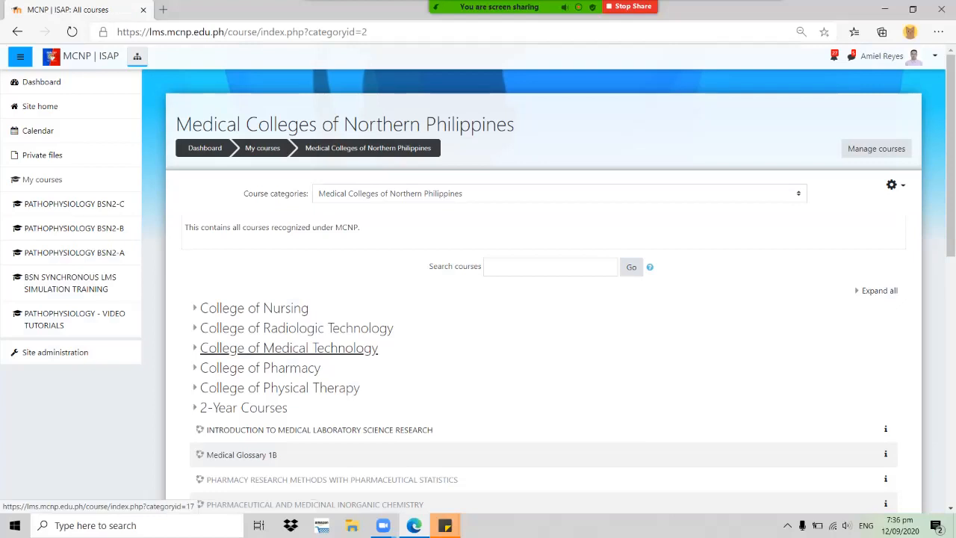
pyautogui.click(244, 407)
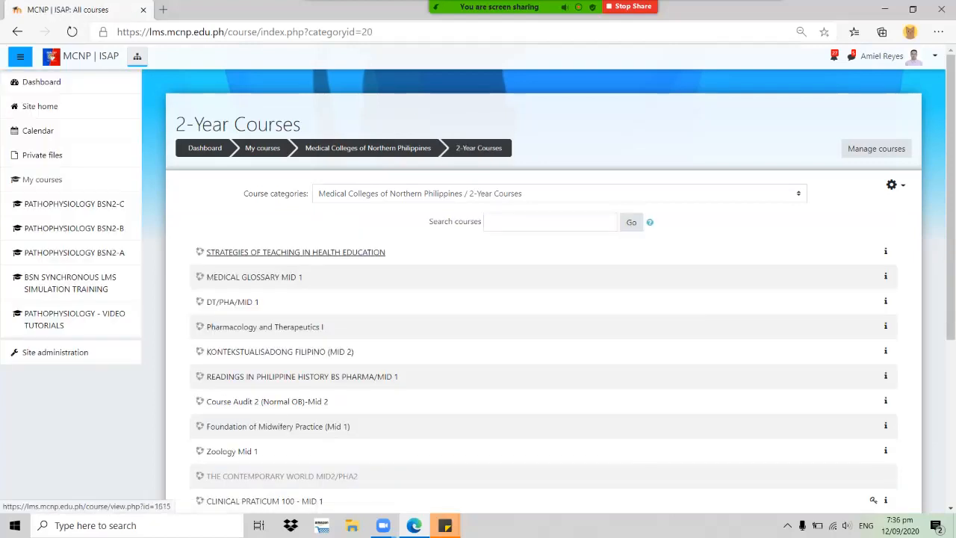
# Expand the new course's listing to confirm its bold summary and KEEP CALM image appear
pyautogui.click(885, 251)
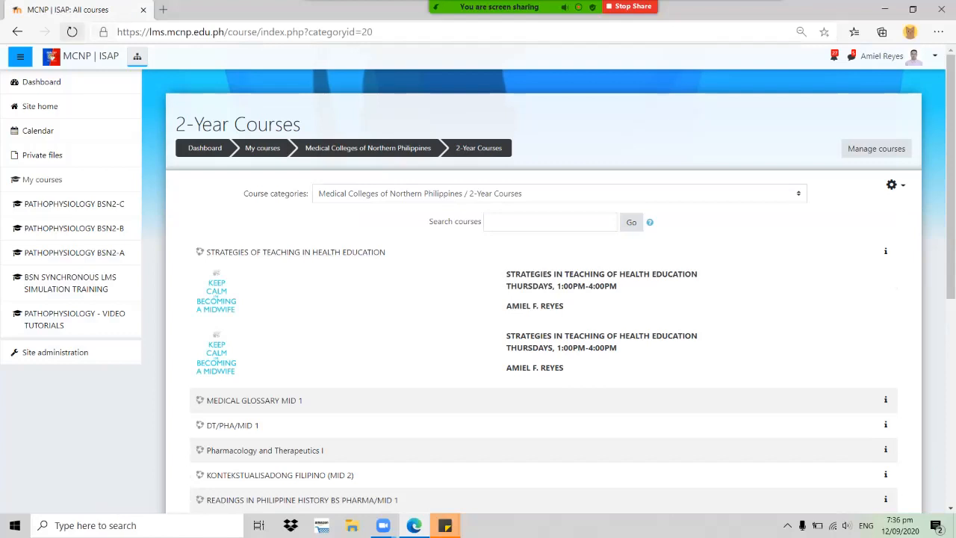
pyautogui.click(72, 32)
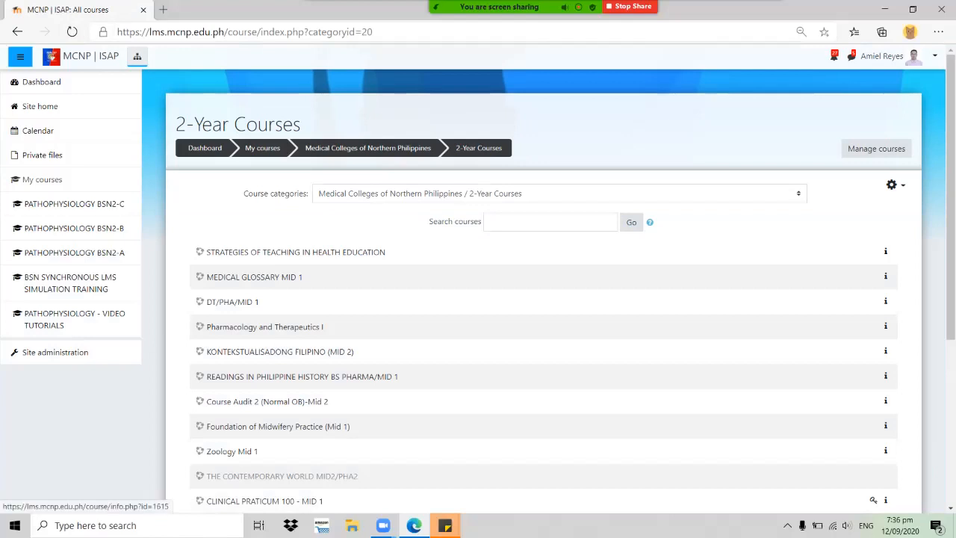
pyautogui.click(885, 252)
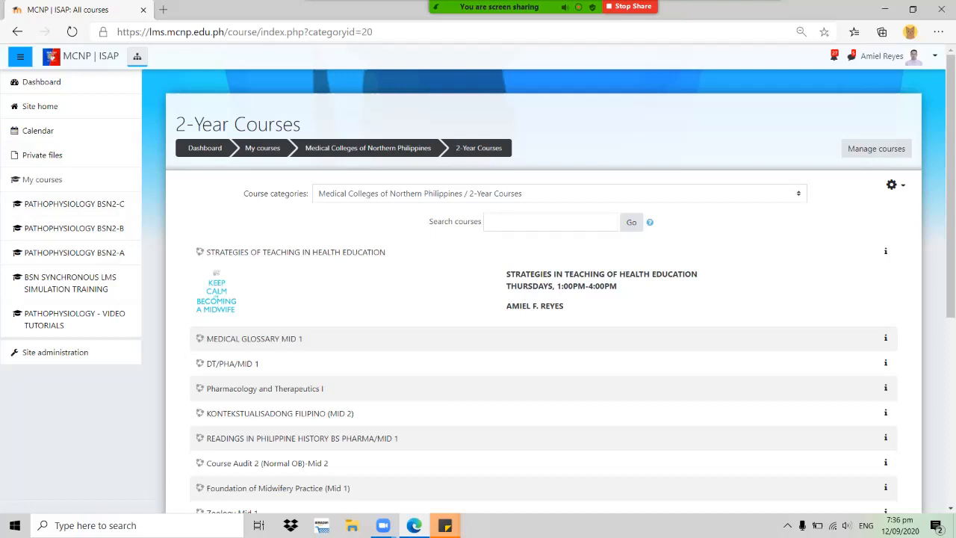
pyautogui.click(886, 252)
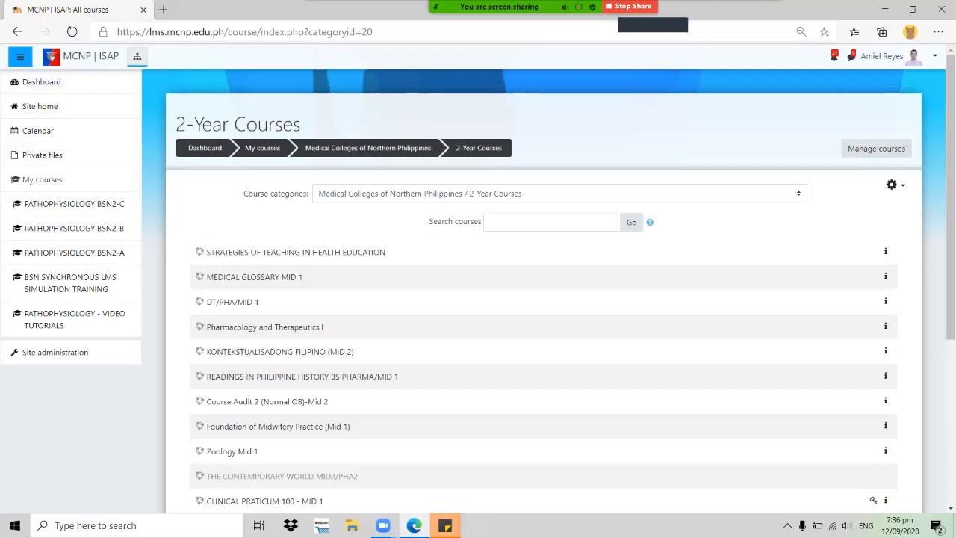
pyautogui.click(763, 17)
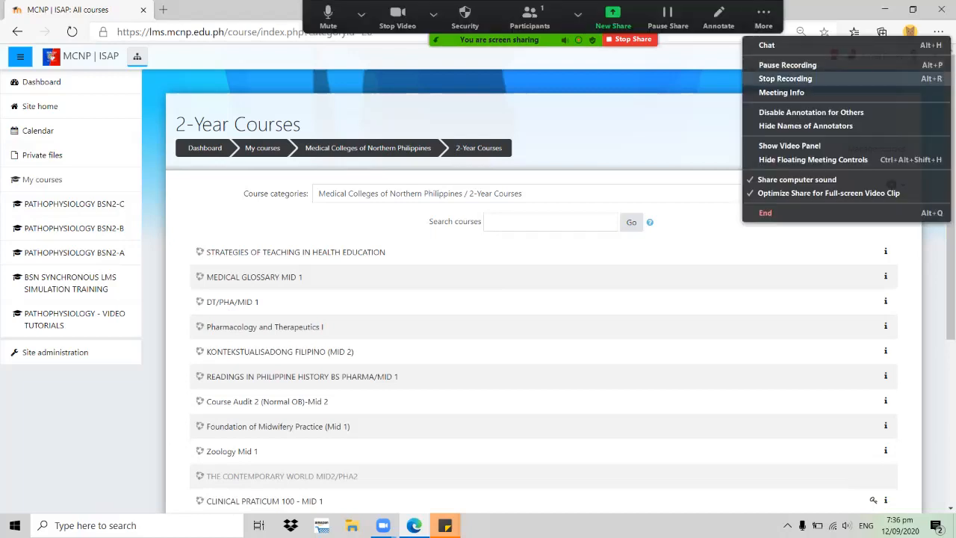